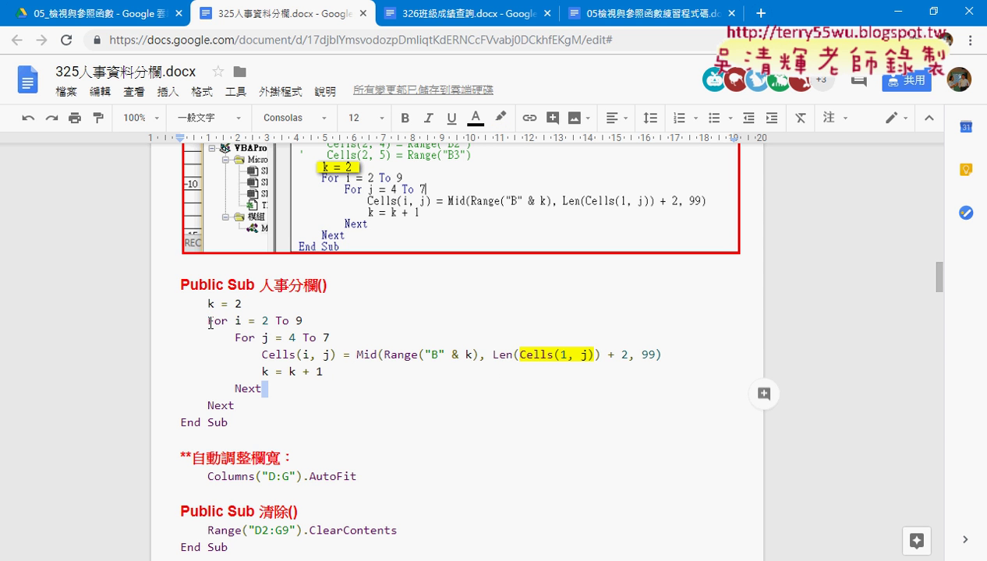
# Highlight the outer For i = 2 To 9 and inner For j = 4 To 7 loop lines.
pyautogui.moveTo(210, 323); pyautogui.dragTo(315, 321)
pyautogui.moveTo(234, 338); pyautogui.dragTo(336, 339)
pyautogui.moveTo(209, 322); pyautogui.dragTo(309, 323)
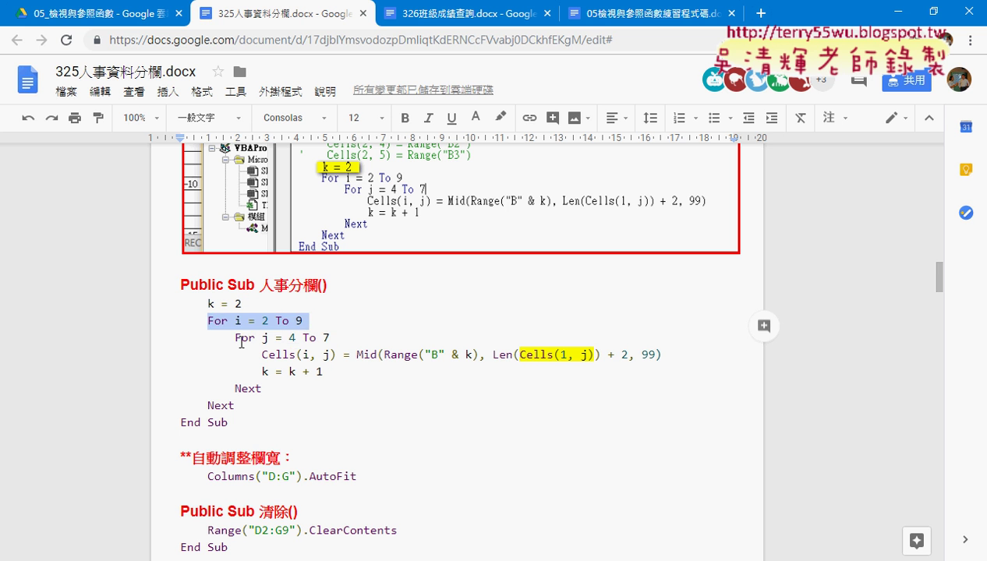
pyautogui.moveTo(241, 339); pyautogui.dragTo(341, 337)
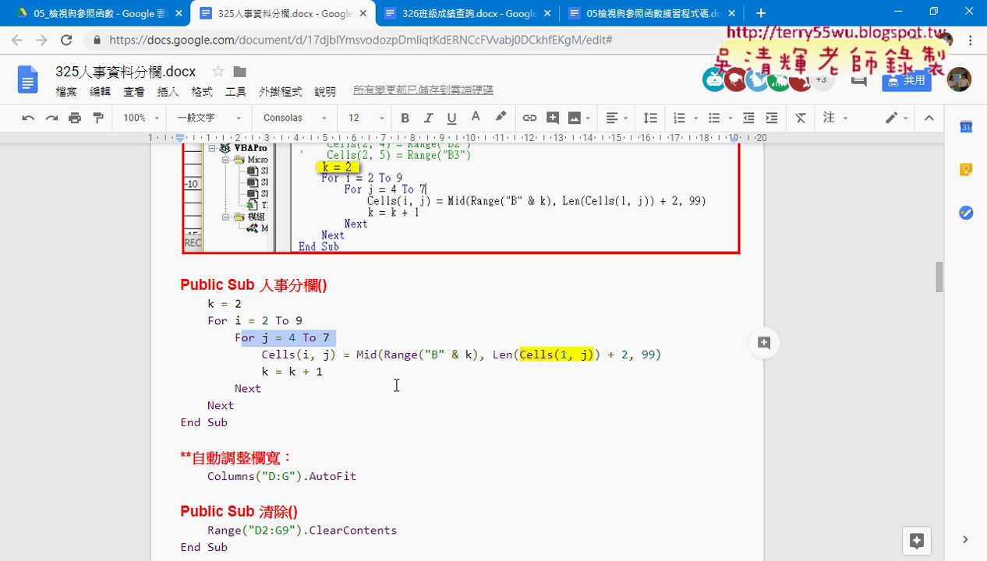
# Scroll down the notes and highlight the 四欄轉回單欄 heading.
pyautogui.scroll(-4, 396, 385)
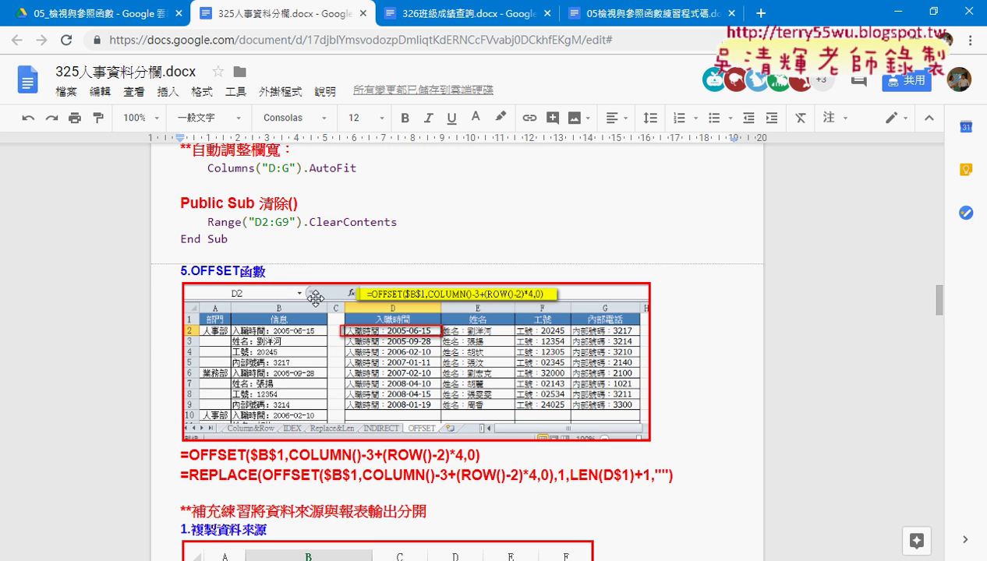
pyautogui.scroll(-3, 456, 376)
pyautogui.scroll(-4, 630, 395)
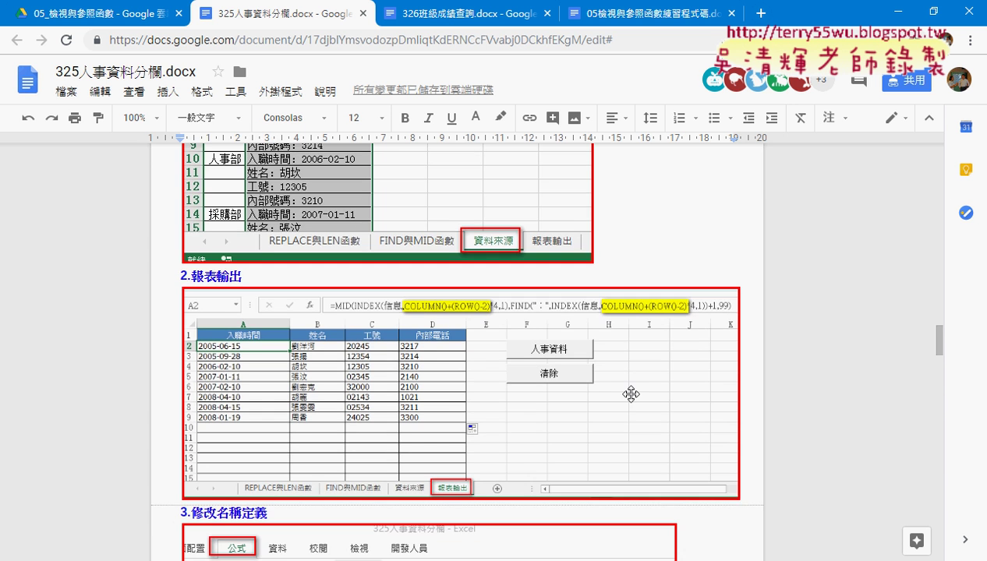
pyautogui.scroll(-2, 631, 395)
pyautogui.scroll(-2, 630, 395)
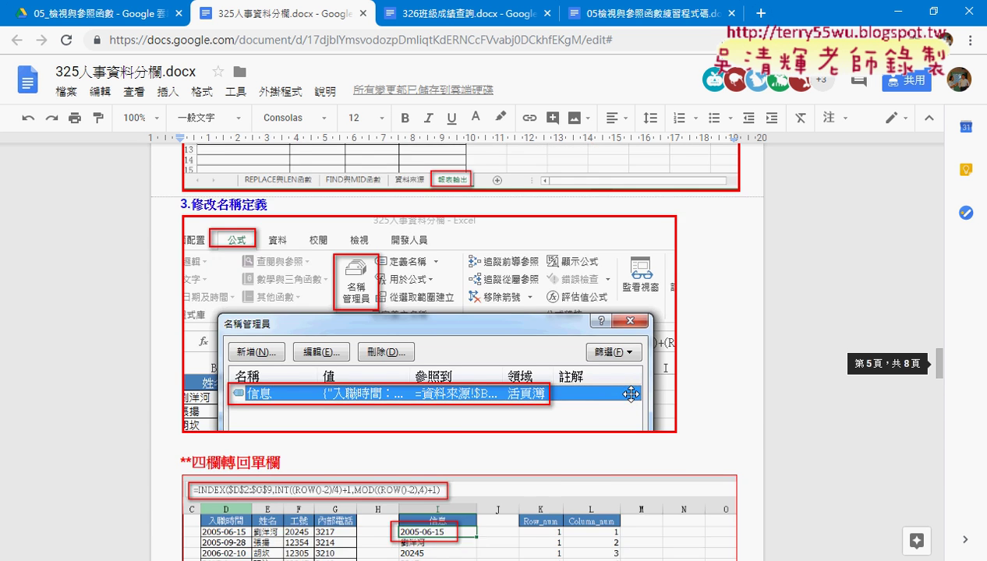
pyautogui.scroll(-2, 631, 394)
pyautogui.scroll(-3, 630, 394)
pyautogui.scroll(1, 631, 394)
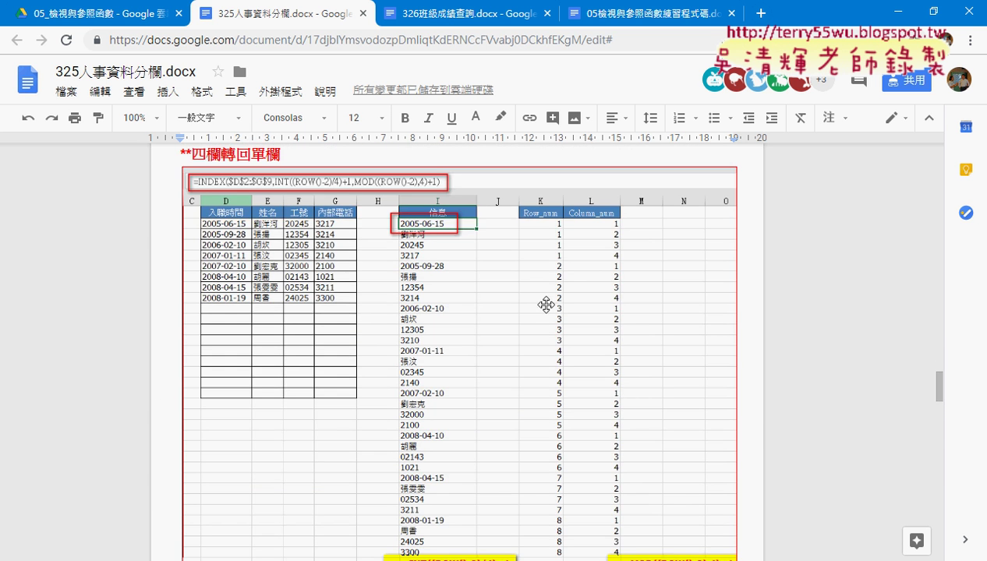
pyautogui.moveTo(179, 154); pyautogui.dragTo(285, 154)
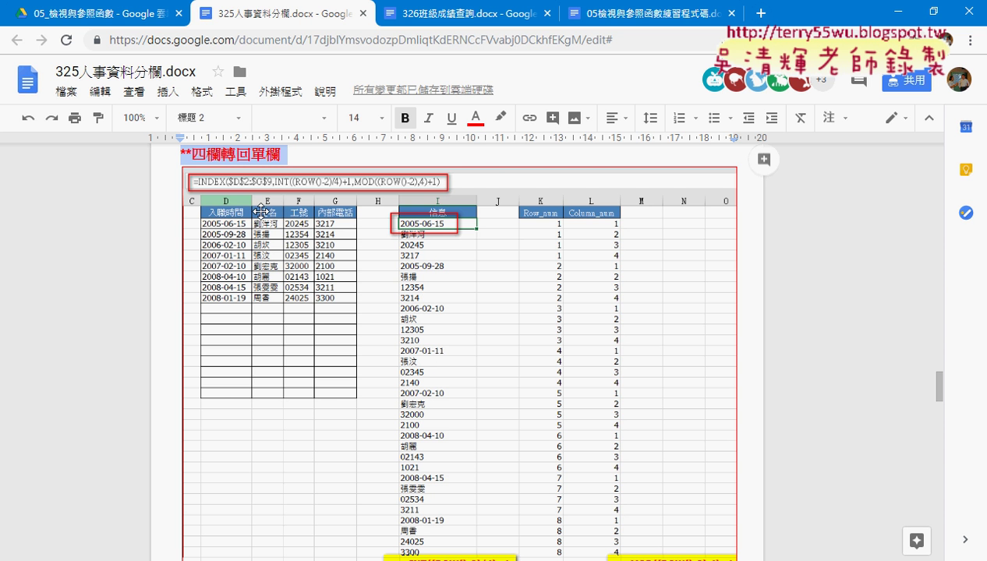
# Scroll further to bring the 合併為單欄 macro code into view.
pyautogui.scroll(-1, 368, 255)
pyautogui.scroll(-3, 368, 255)
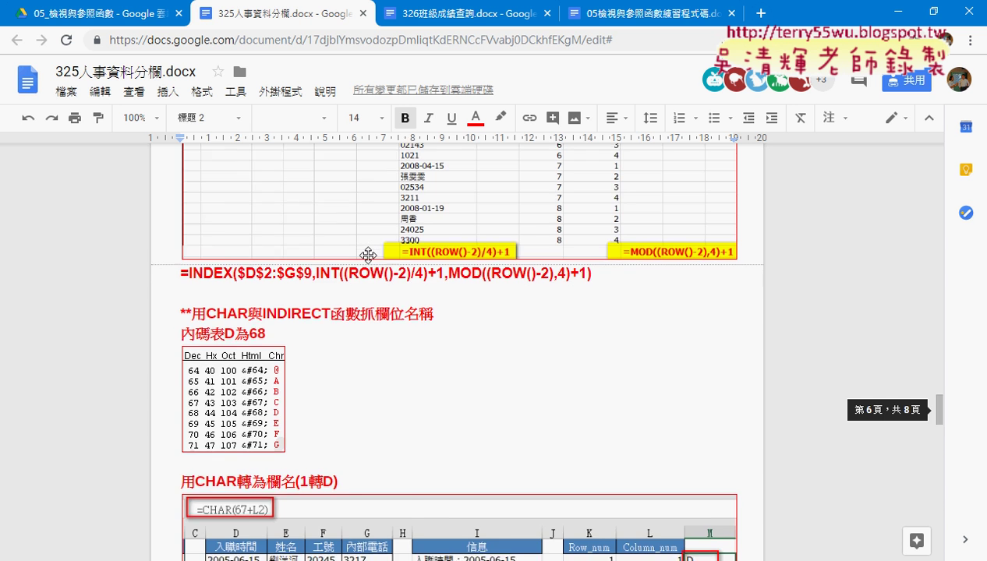
pyautogui.scroll(-4, 368, 256)
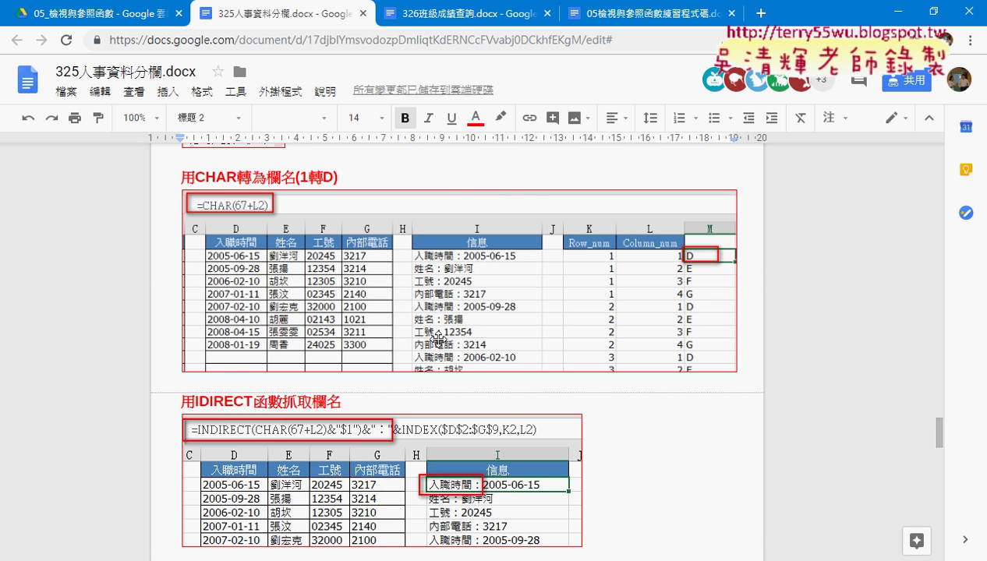
pyautogui.scroll(-5, 434, 336)
pyautogui.scroll(-3, 440, 340)
pyautogui.scroll(1, 439, 338)
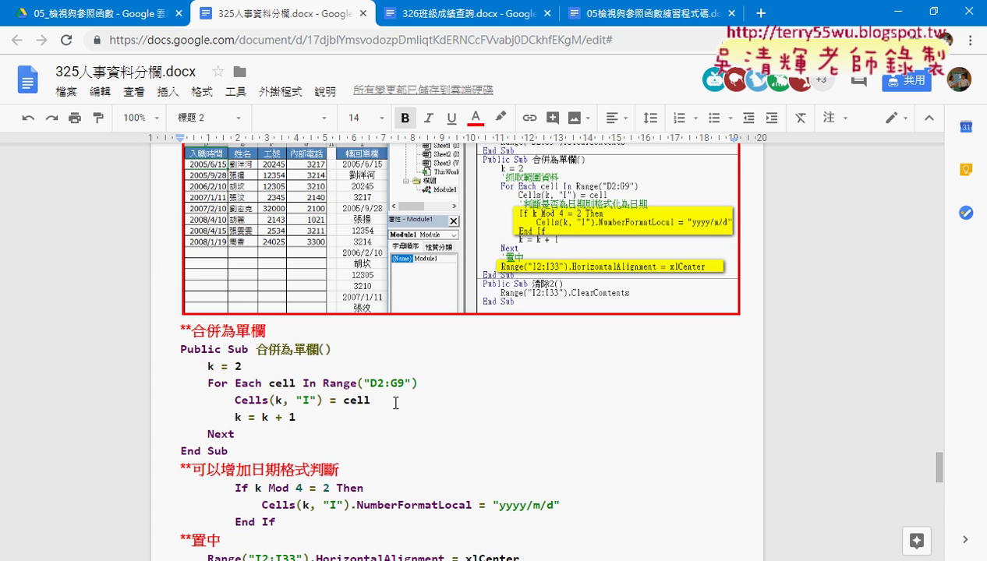
pyautogui.scroll(3, 421, 366)
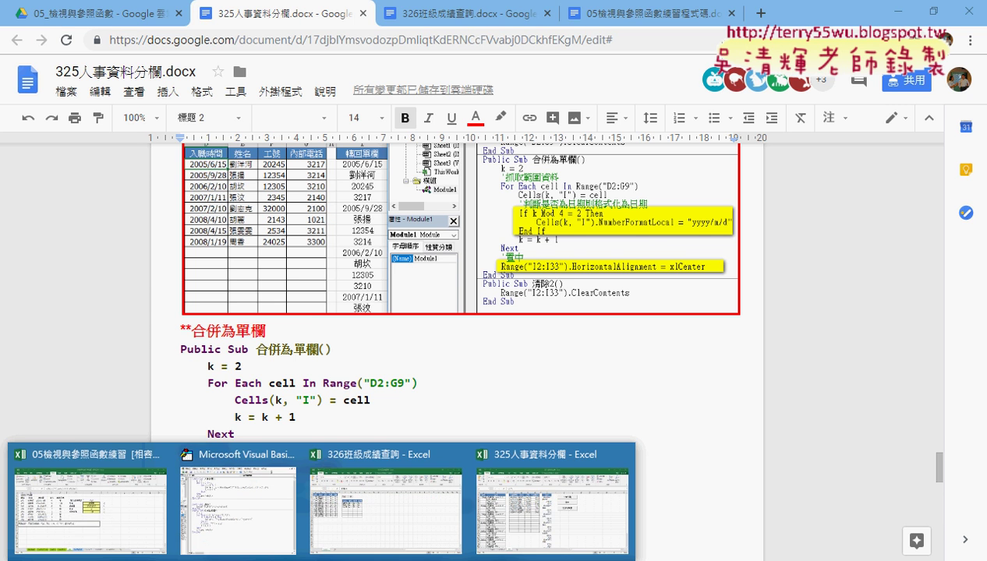
# In the 325人事資料分欄 workbook, clear the merged values from I2 downward.
pyautogui.click(538, 519)
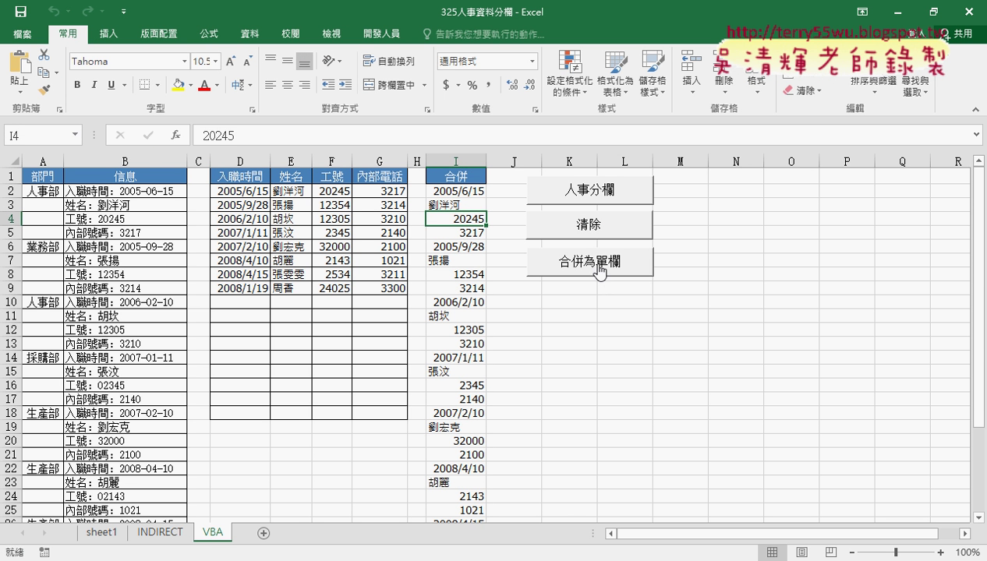
pyautogui.click(442, 191)
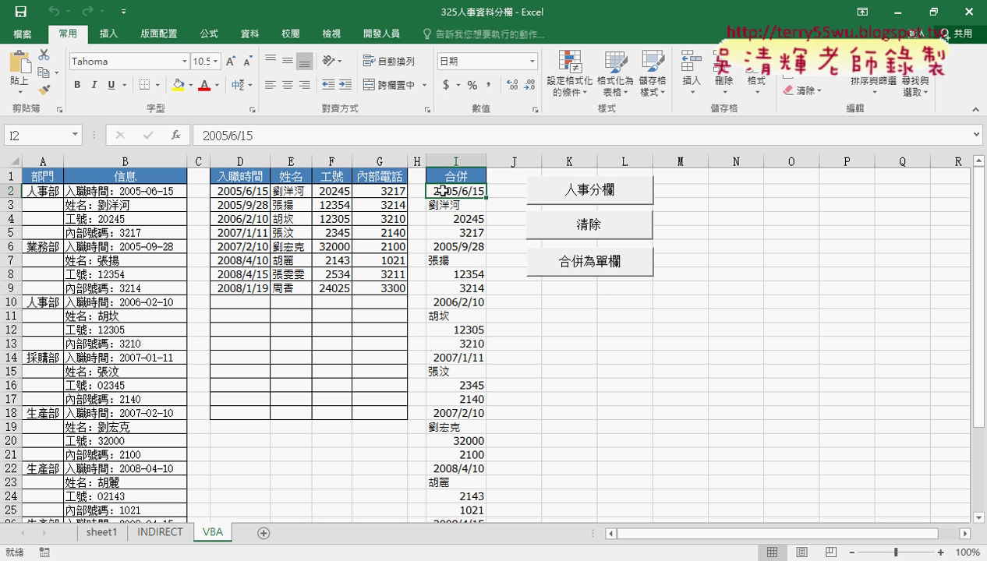
pyautogui.hotkey('ctrl', 'shift', 'Down')
pyautogui.press('Delete')
pyautogui.scroll(3, 441, 190)
pyautogui.click(671, 338)
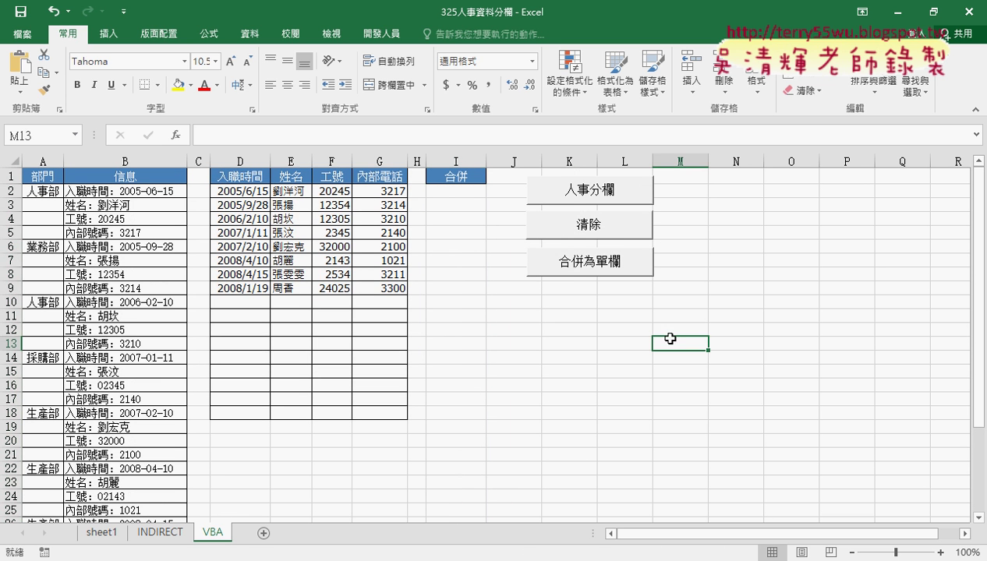
# Select D2:G9 and run the 合併為單欄 macro to fill column I.
pyautogui.moveTo(245, 197); pyautogui.dragTo(374, 286)
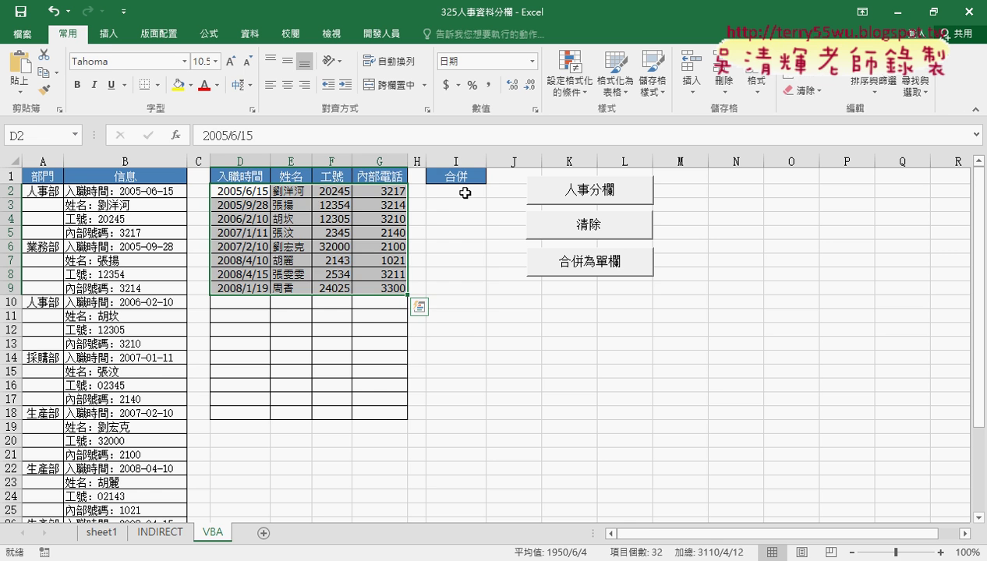
pyautogui.moveTo(455, 191); pyautogui.dragTo(466, 323)
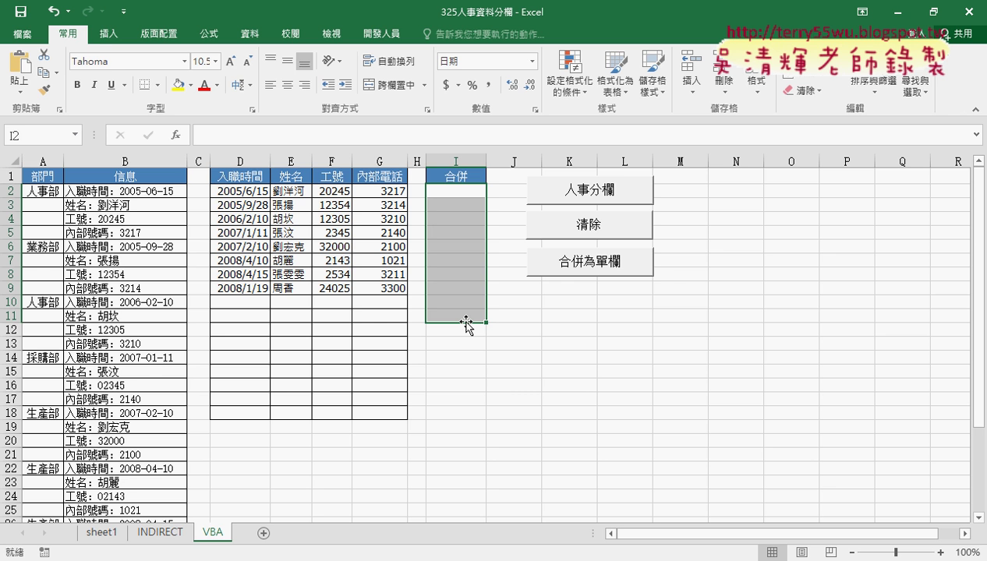
pyautogui.moveTo(246, 195)
pyautogui.mouseDown()
pyautogui.moveTo(387, 297)
pyautogui.moveTo(388, 289)
pyautogui.mouseUp()
pyautogui.click(569, 263)
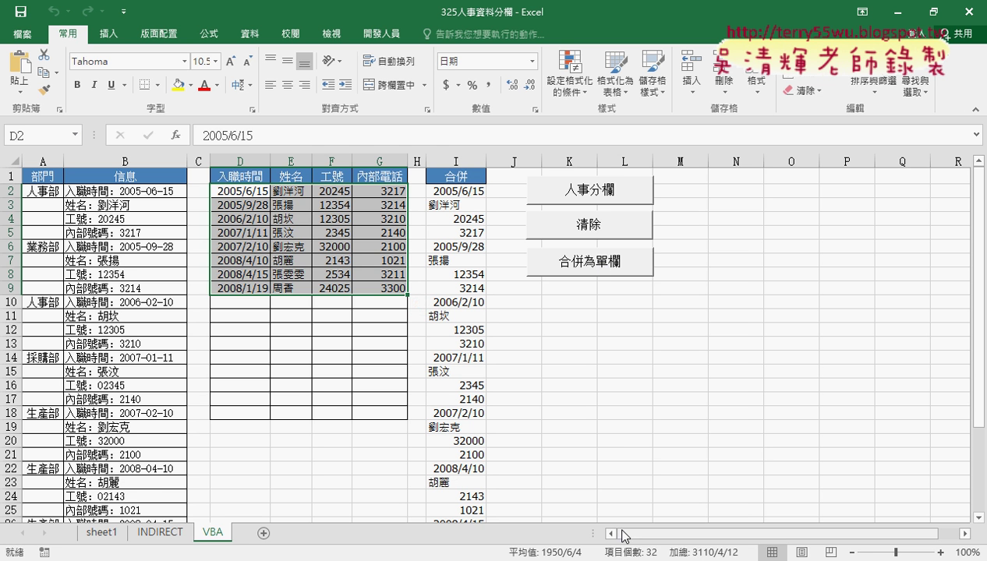
# Clear column I again from I2 down and reselect D2:G9.
pyautogui.click(469, 193)
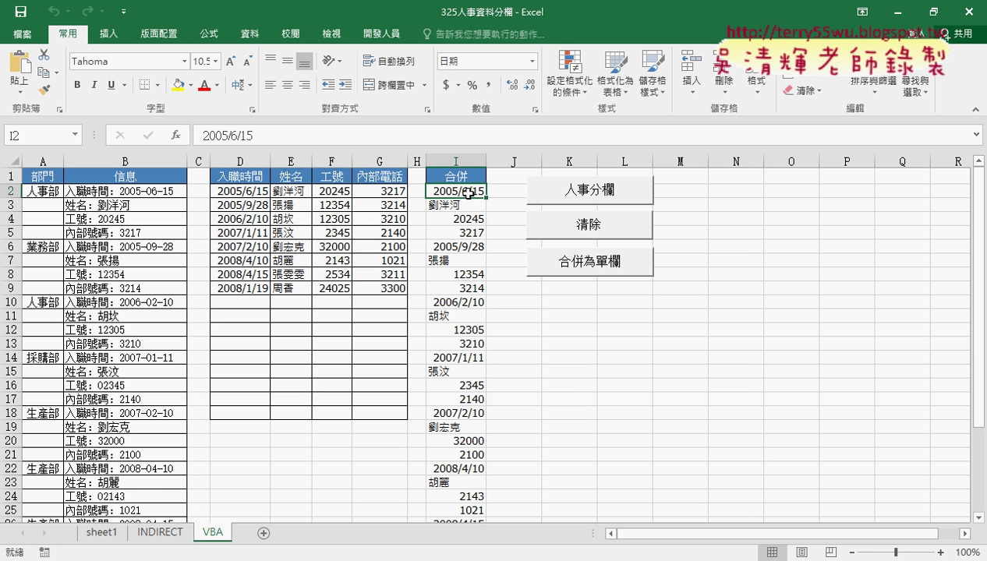
pyautogui.hotkey('ctrl', 'shift', 'Down')
pyautogui.press('Delete')
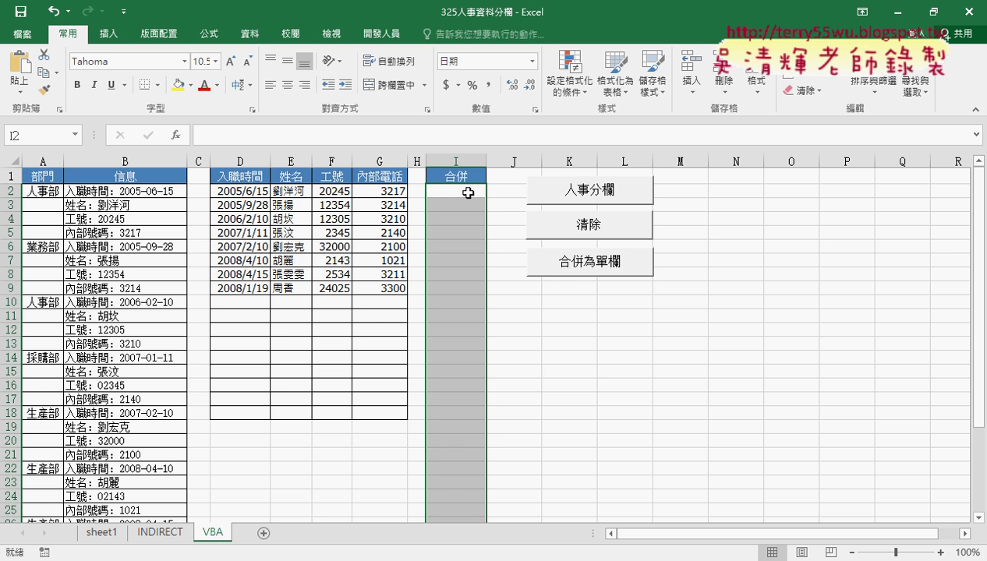
pyautogui.moveTo(245, 190); pyautogui.dragTo(385, 285)
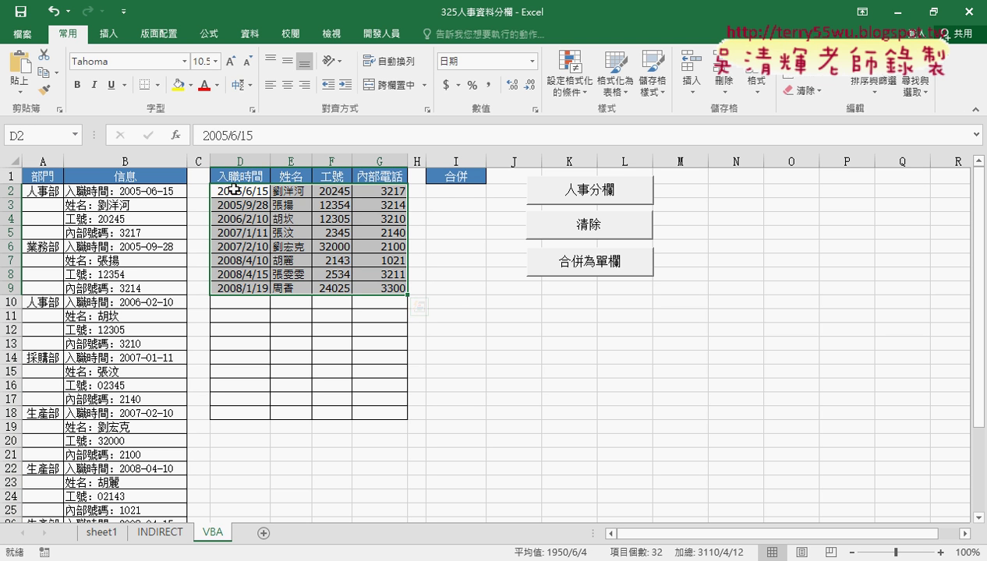
pyautogui.moveTo(234, 187); pyautogui.dragTo(382, 289)
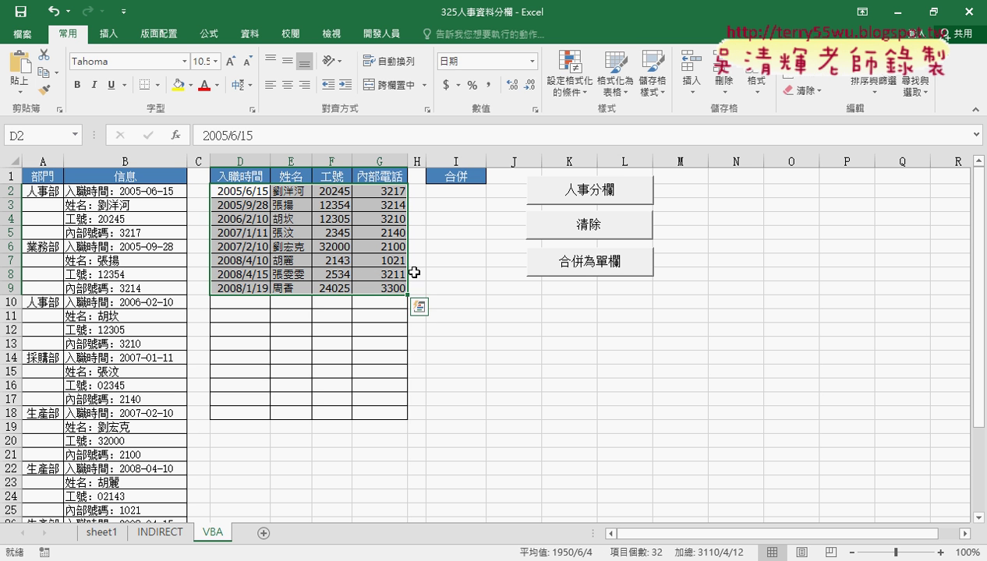
# Open the 合併為單欄 button's macro via 指定巨集 > 編輯, with the VBA editor beside the sheet.
pyautogui.rightClick(596, 270)
pyautogui.click(665, 397)
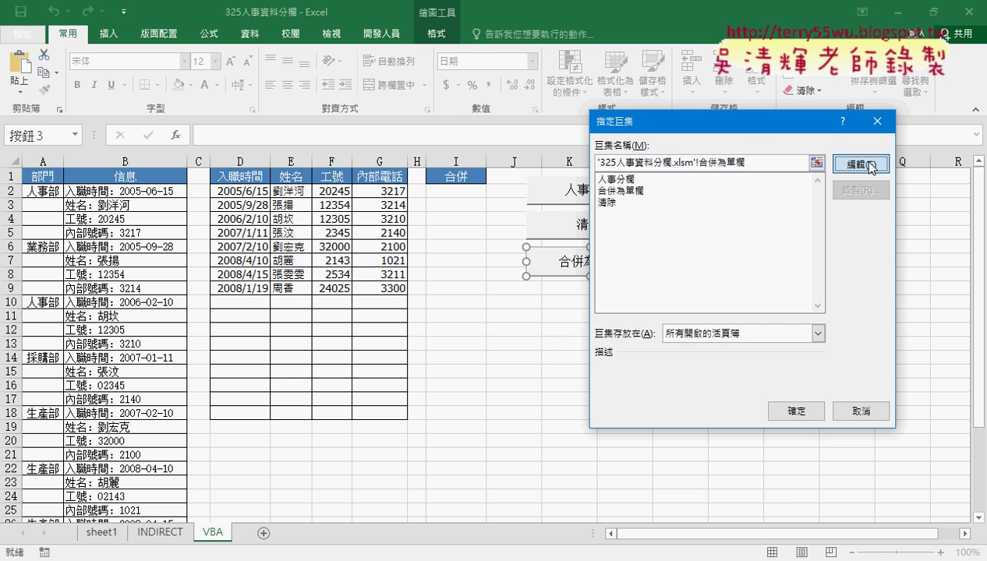
pyautogui.click(873, 164)
pyautogui.moveTo(700, 40); pyautogui.dragTo(725, 22)
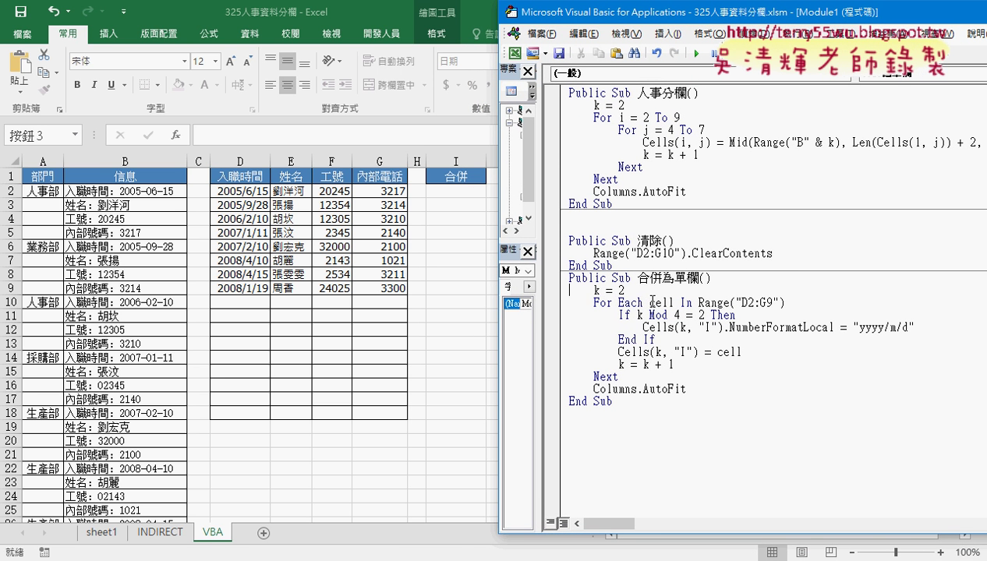
# Annotate how For Each cell in Range("D2:G9") writes each value from k = 2 into column I.
pyautogui.moveTo(649, 302); pyautogui.dragTo(673, 303)
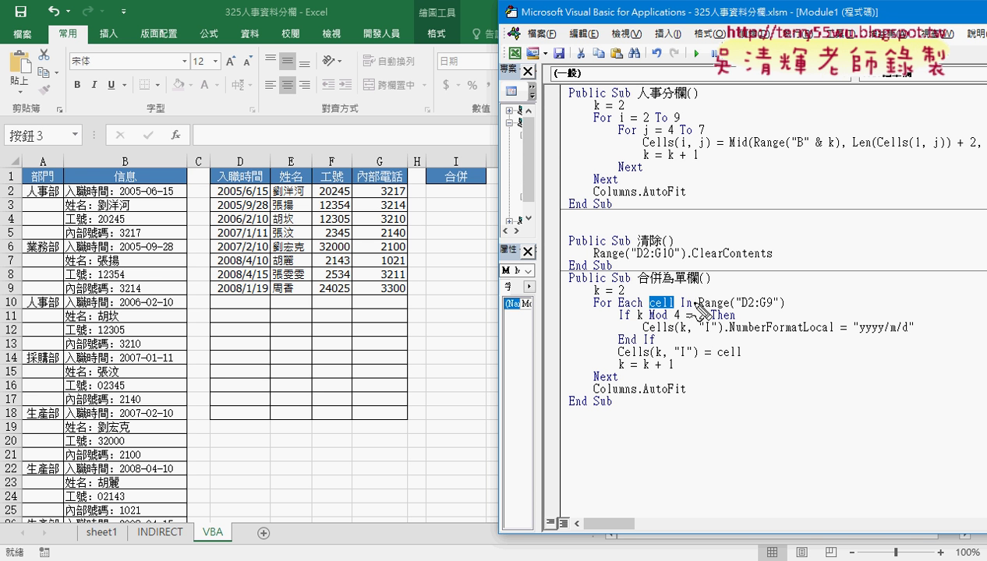
pyautogui.moveTo(700, 309); pyautogui.dragTo(783, 316)
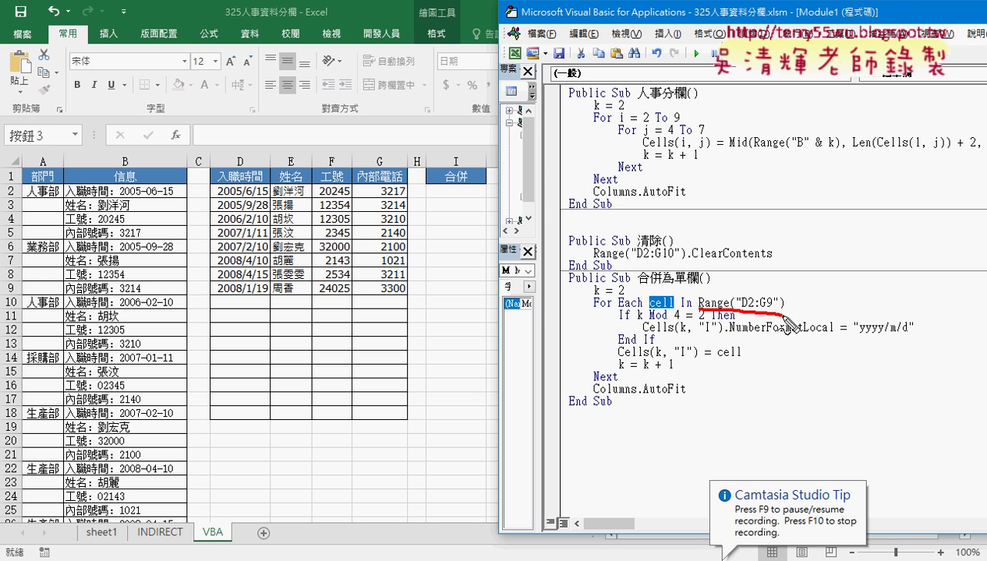
pyautogui.moveTo(208, 187)
pyautogui.mouseDown()
pyautogui.moveTo(204, 290)
pyautogui.moveTo(409, 254)
pyautogui.moveTo(204, 290)
pyautogui.mouseUp()
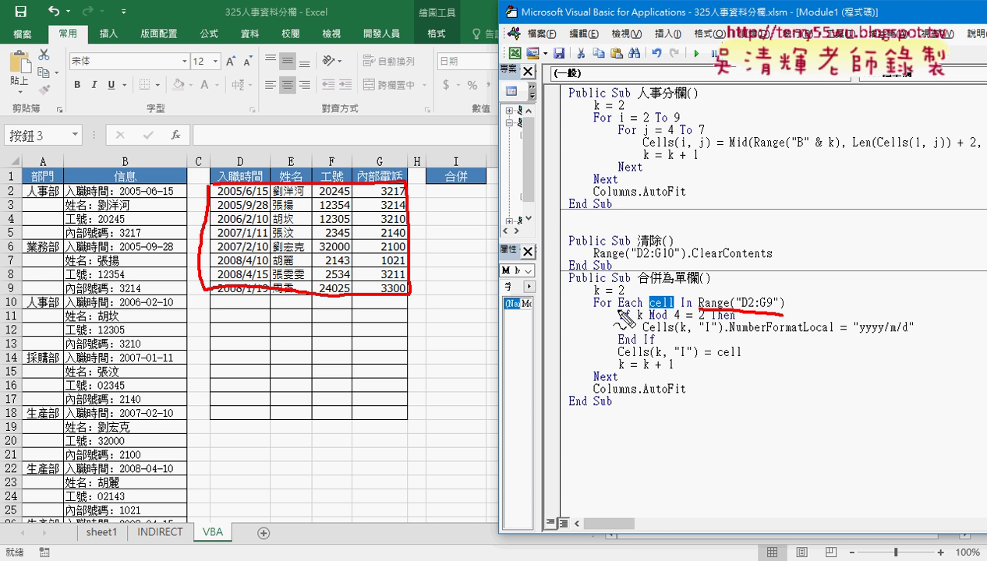
pyautogui.moveTo(616, 313); pyautogui.dragTo(642, 312)
pyautogui.moveTo(732, 312)
pyautogui.mouseDown()
pyautogui.moveTo(686, 295)
pyautogui.moveTo(663, 306)
pyautogui.mouseUp()
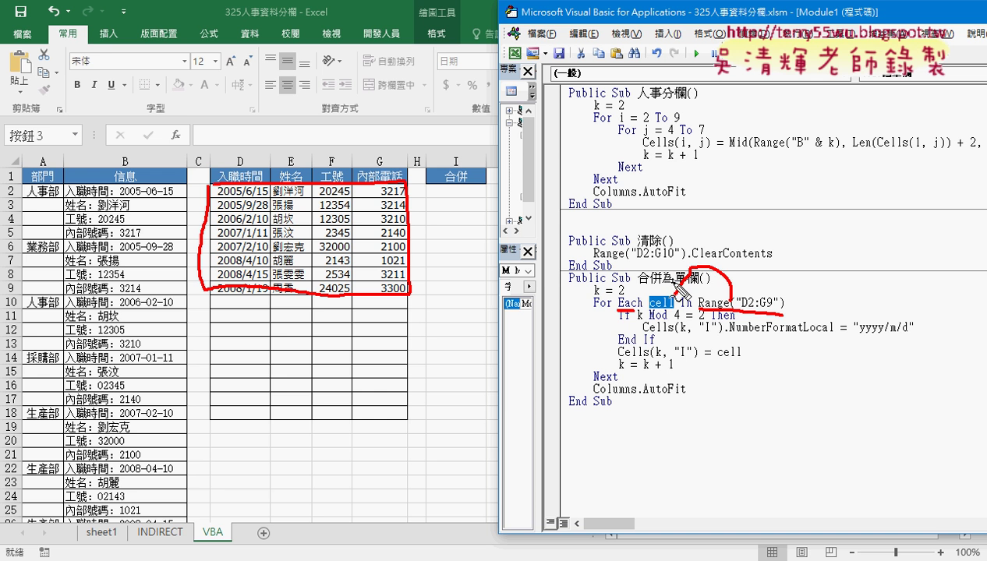
pyautogui.moveTo(265, 184); pyautogui.dragTo(259, 207)
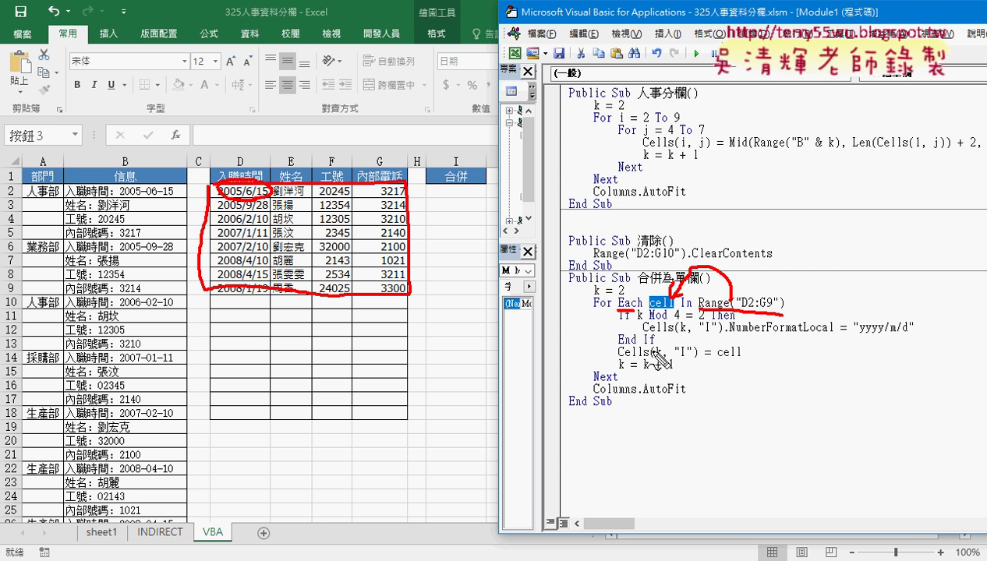
pyautogui.moveTo(471, 199)
pyautogui.mouseDown()
pyautogui.moveTo(446, 200)
pyautogui.moveTo(468, 195)
pyautogui.mouseUp()
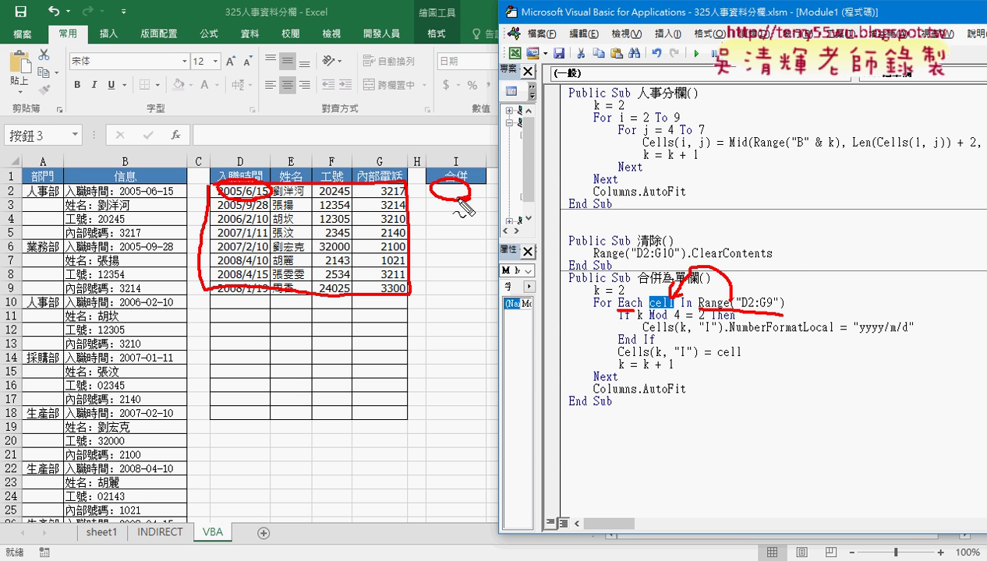
pyautogui.moveTo(627, 295); pyautogui.dragTo(581, 297)
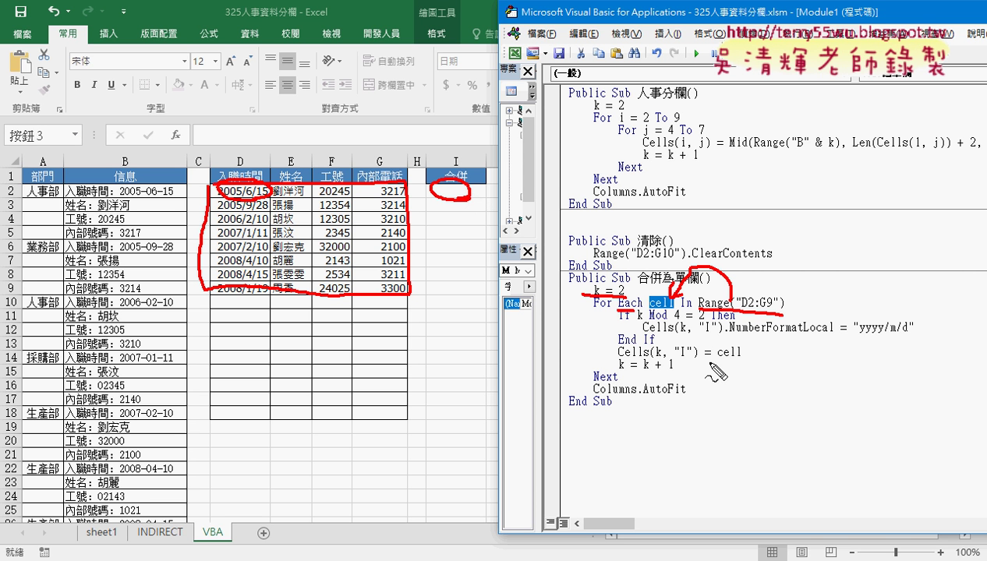
pyautogui.moveTo(720, 357)
pyautogui.mouseDown()
pyautogui.moveTo(738, 357)
pyautogui.moveTo(661, 346)
pyautogui.moveTo(675, 349)
pyautogui.mouseUp()
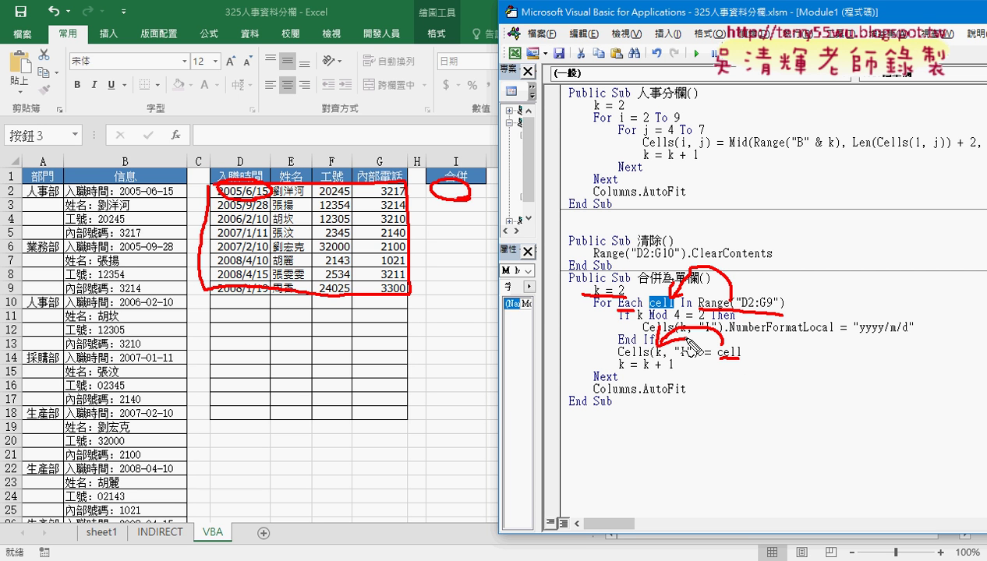
pyautogui.press('Escape')
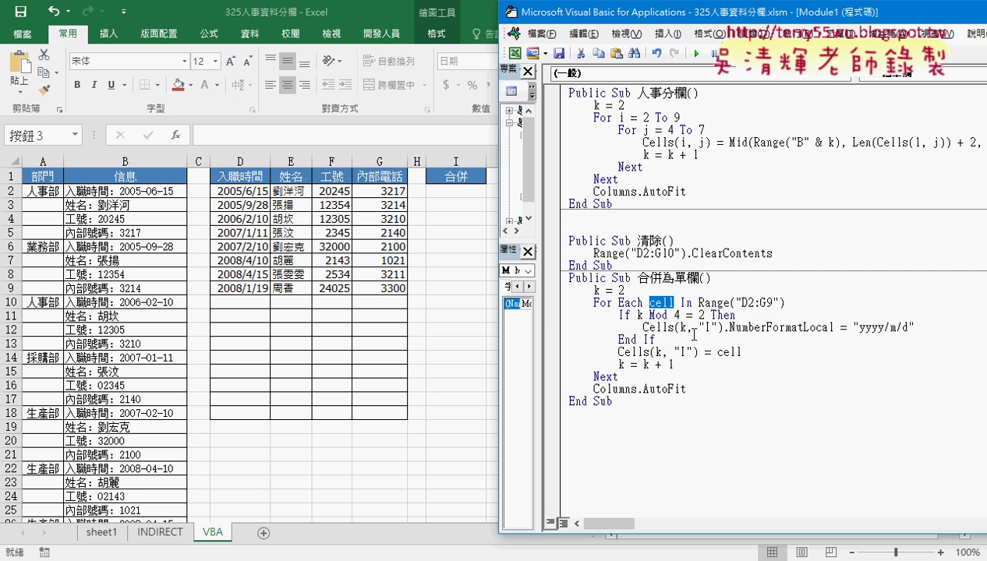
# Delete the date-formatting If...End If block from 合併為單欄.
pyautogui.moveTo(656, 342); pyautogui.dragTo(560, 310)
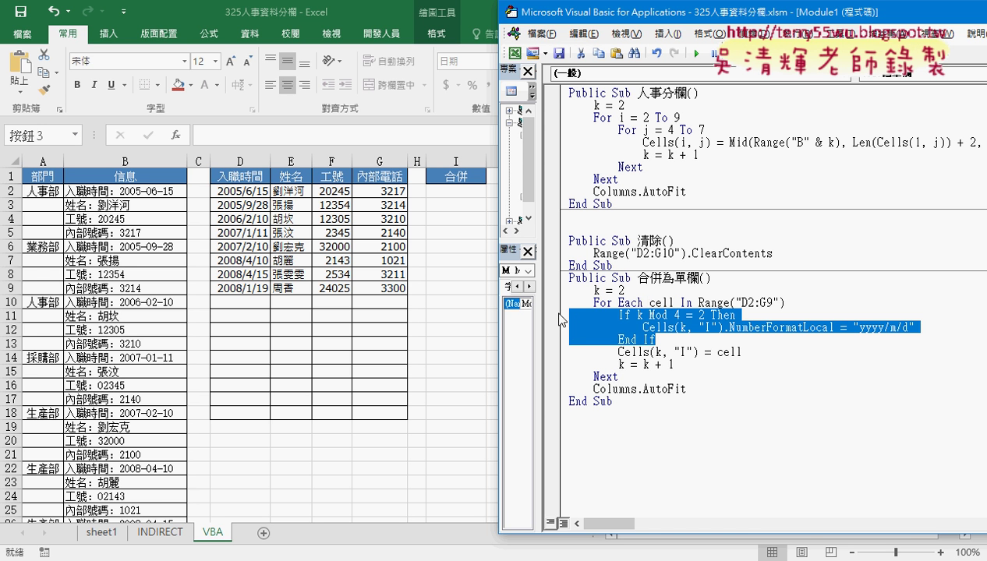
pyautogui.press('Delete')
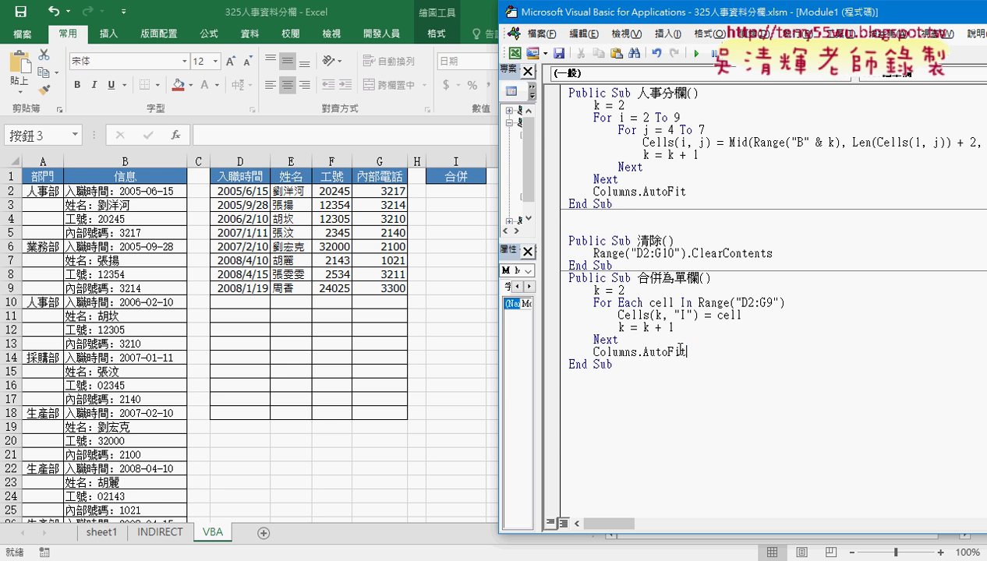
pyautogui.moveTo(685, 351); pyautogui.dragTo(562, 349)
pyautogui.click(650, 316)
pyautogui.press('F8')
pyautogui.press('F8')
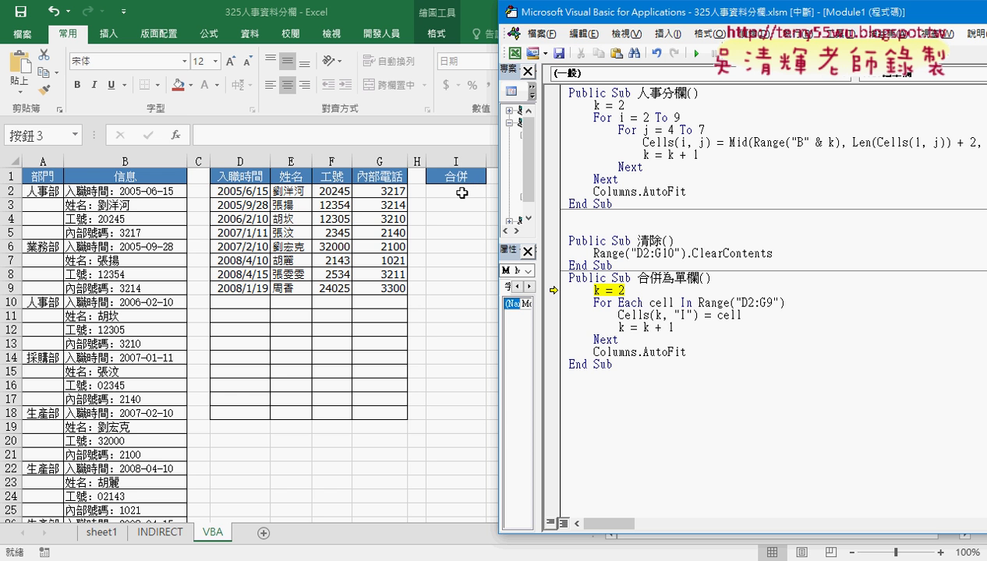
pyautogui.press('F8')
pyautogui.press('F8')
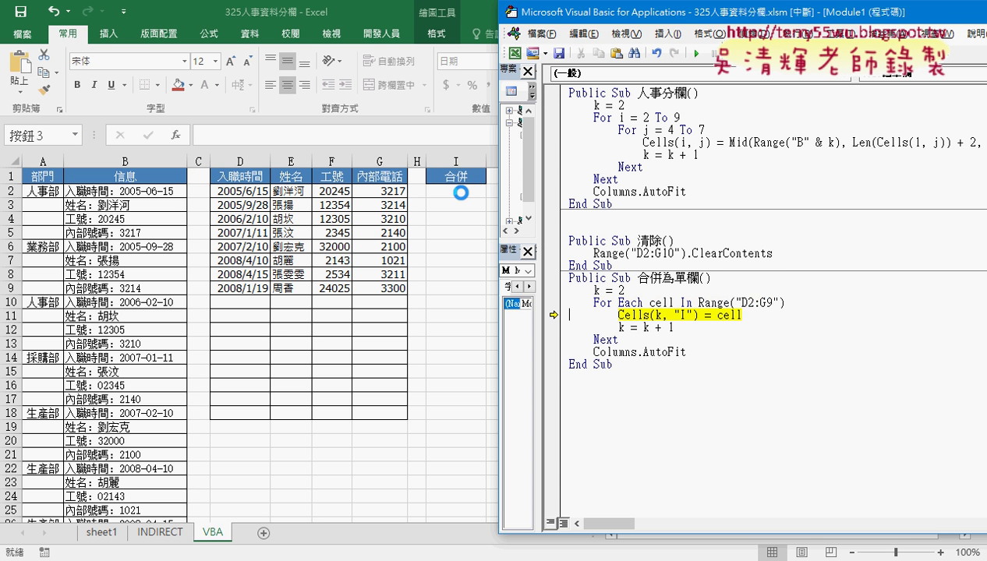
pyautogui.moveTo(669, 303)
pyautogui.press('F8')
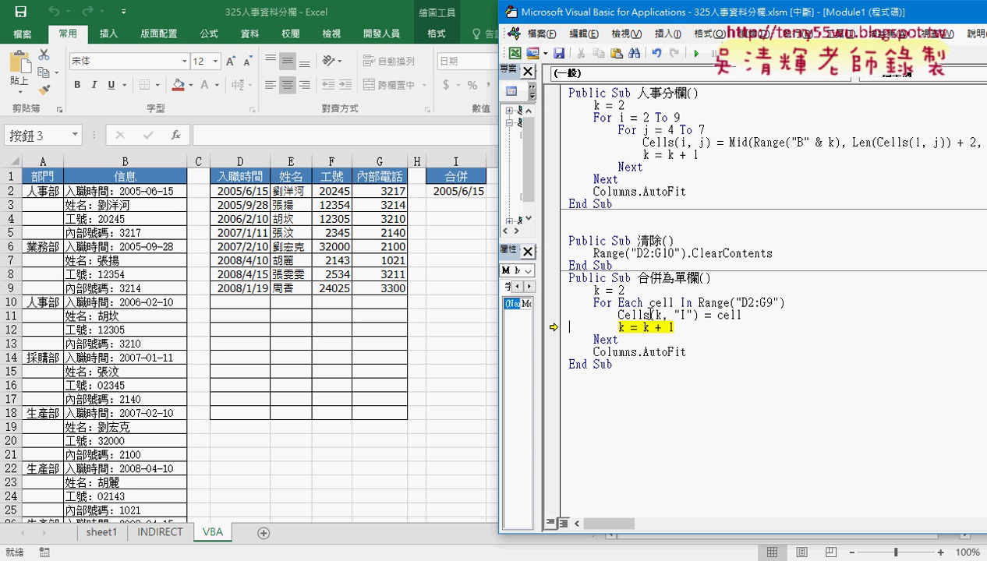
pyautogui.moveTo(741, 315)
pyautogui.press('F8')
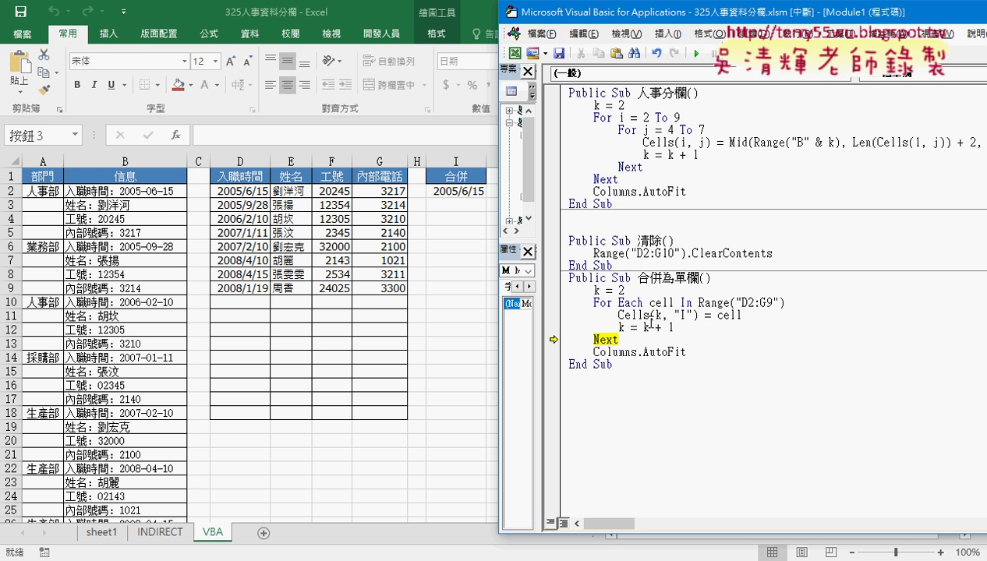
pyautogui.press('F8')
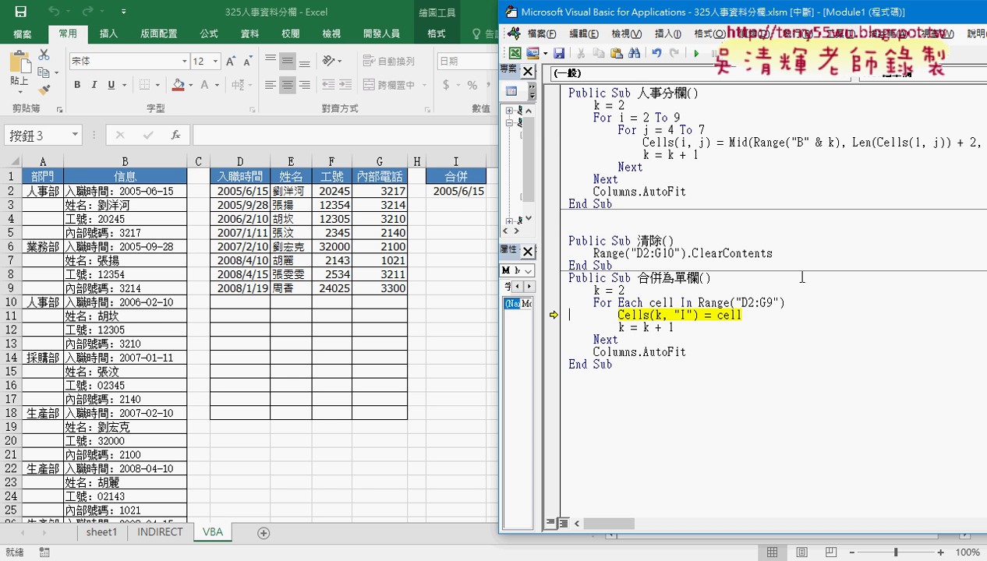
pyautogui.press('F8')
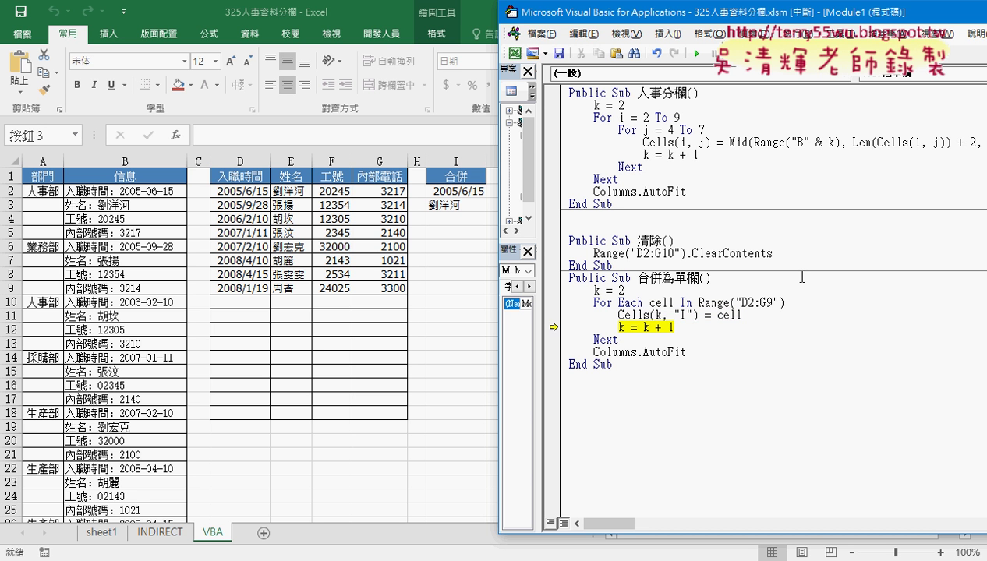
pyautogui.press('F8')
pyautogui.press('F8')
pyautogui.press('F8')
pyautogui.press('F8')
pyautogui.press('F8')
pyautogui.press('F8')
pyautogui.press('F8')
pyautogui.press('F8')
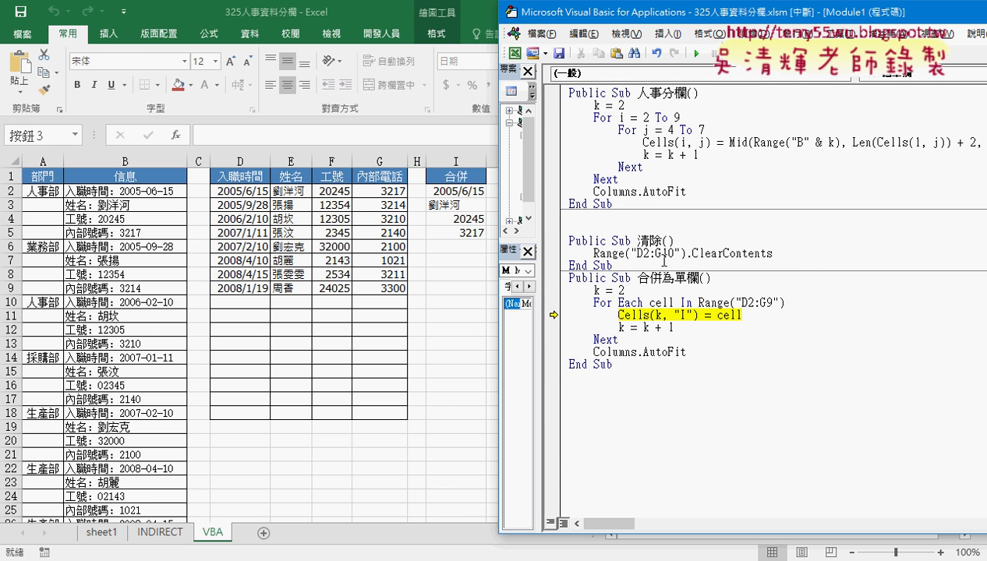
# Let 合併為單欄 finish filling column I, then open 326班級成績查詢 from the 05檢視參照函數 folder.
pyautogui.click(698, 55)
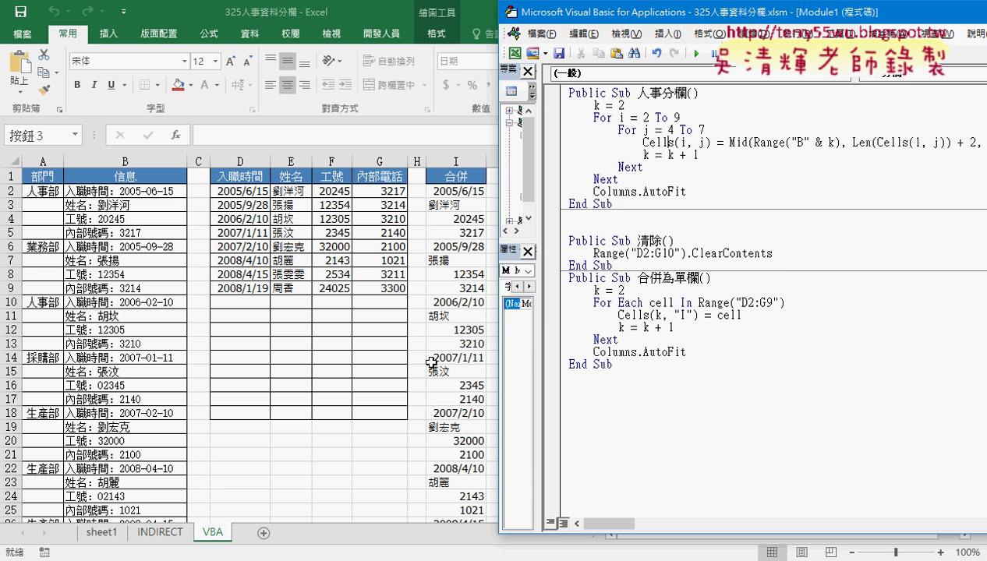
pyautogui.moveTo(617, 364); pyautogui.dragTo(563, 277)
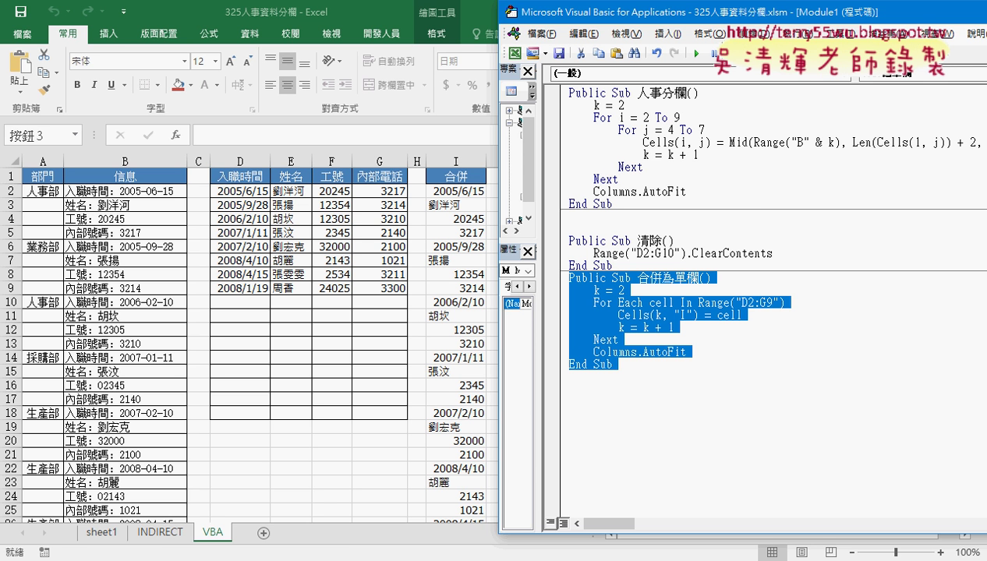
pyautogui.moveTo(208, 560)
pyautogui.click(188, 513)
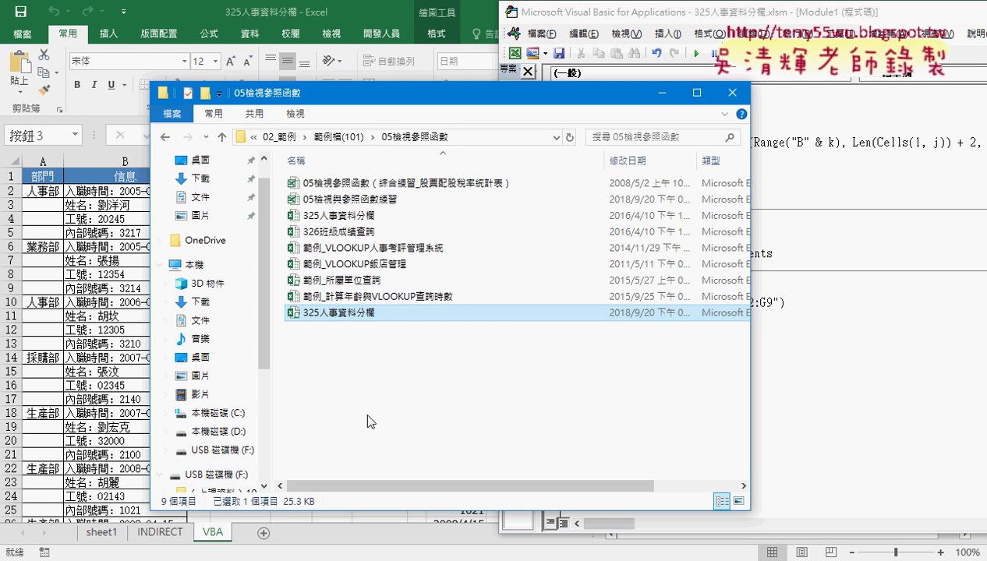
pyautogui.doubleClick(347, 234)
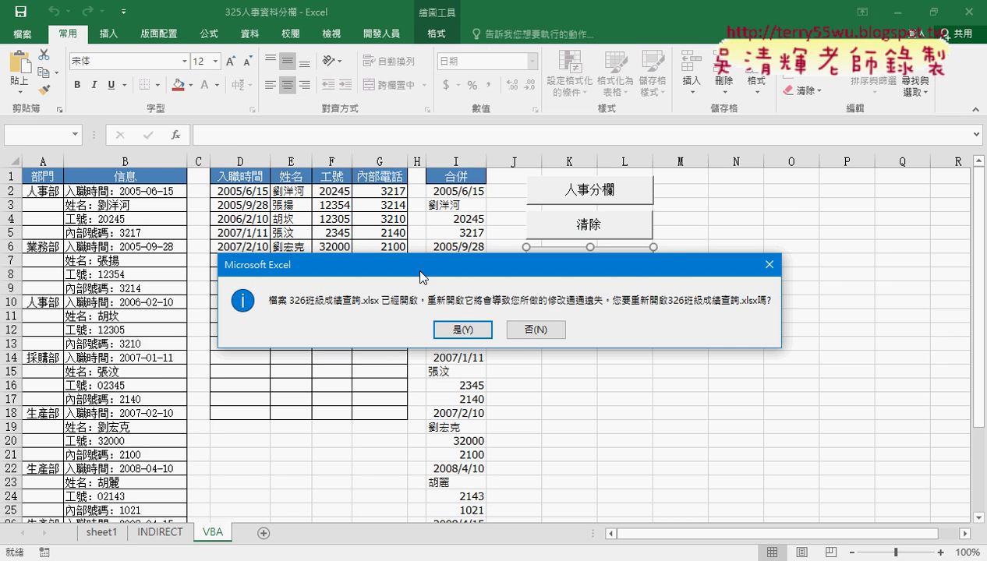
# Decline reopening, then save and close the 325人事資料分欄 workbook.
pyautogui.click(537, 331)
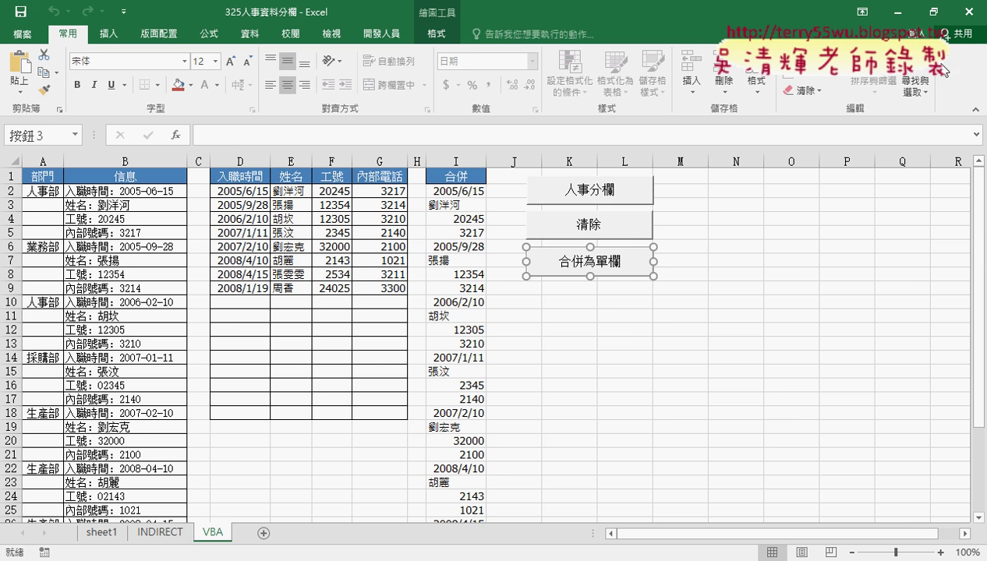
pyautogui.click(969, 17)
pyautogui.click(416, 318)
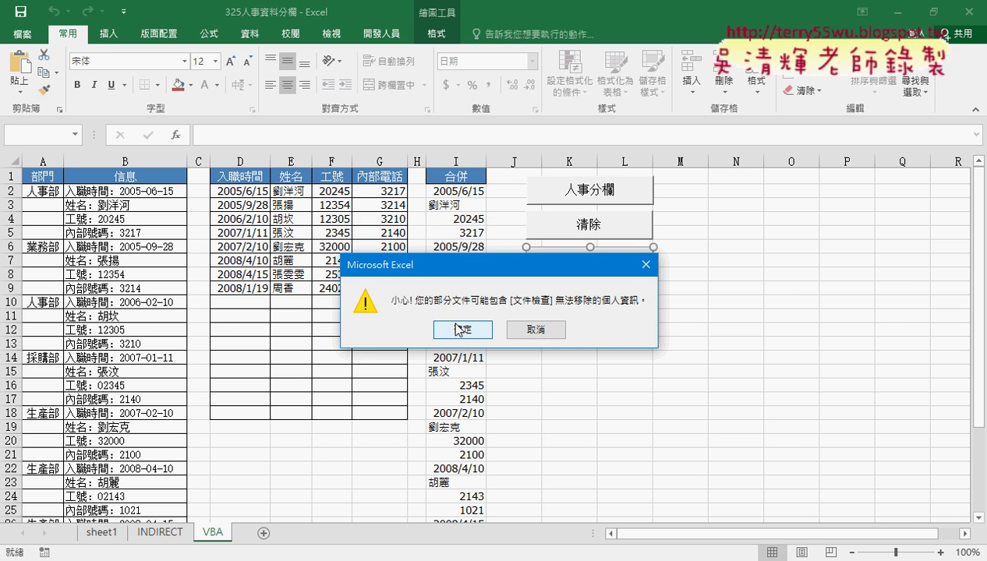
pyautogui.click(465, 331)
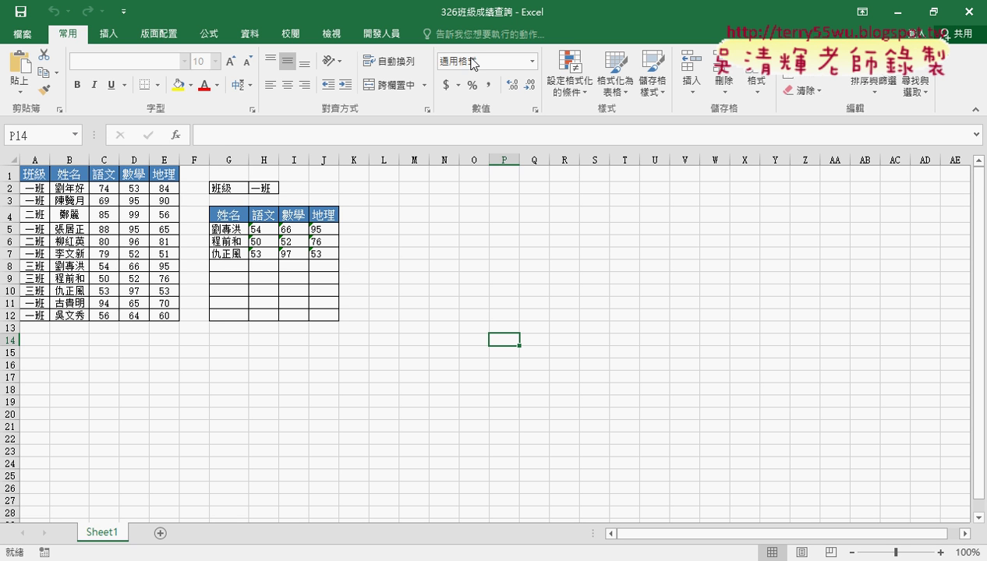
# Keep H2 set to 一班 and review the 一班 and 二班 entries in columns A:B.
pyautogui.click(278, 186)
pyautogui.click(286, 190)
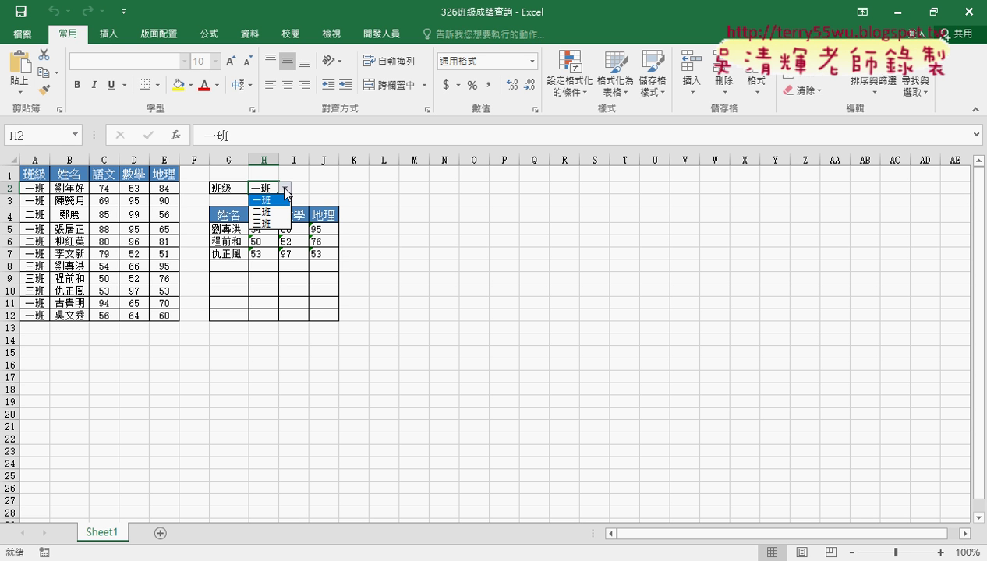
pyautogui.click(269, 200)
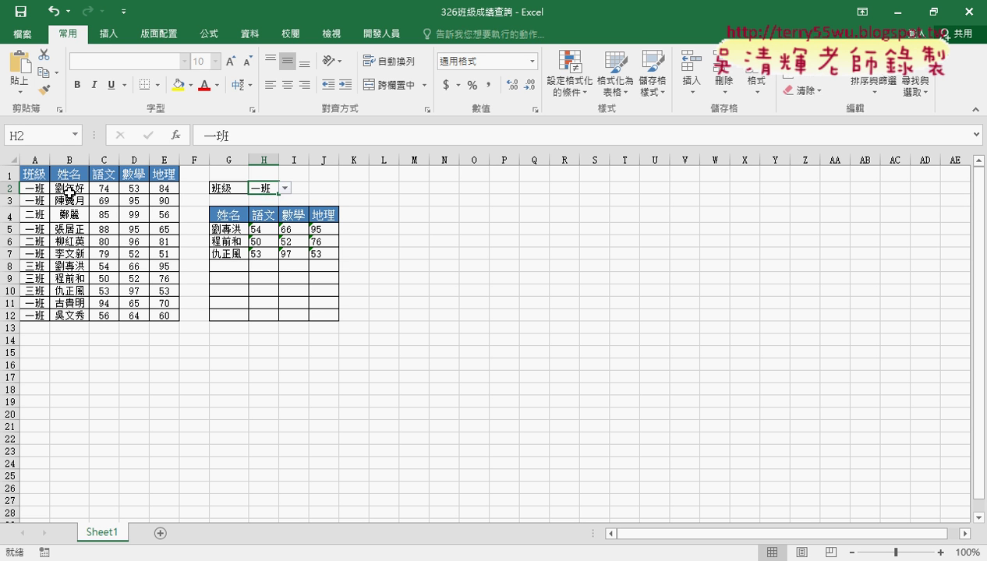
pyautogui.moveTo(34, 188)
pyautogui.mouseDown()
pyautogui.moveTo(35, 203)
pyautogui.moveTo(167, 200)
pyautogui.mouseUp()
pyautogui.moveTo(224, 229); pyautogui.dragTo(324, 253)
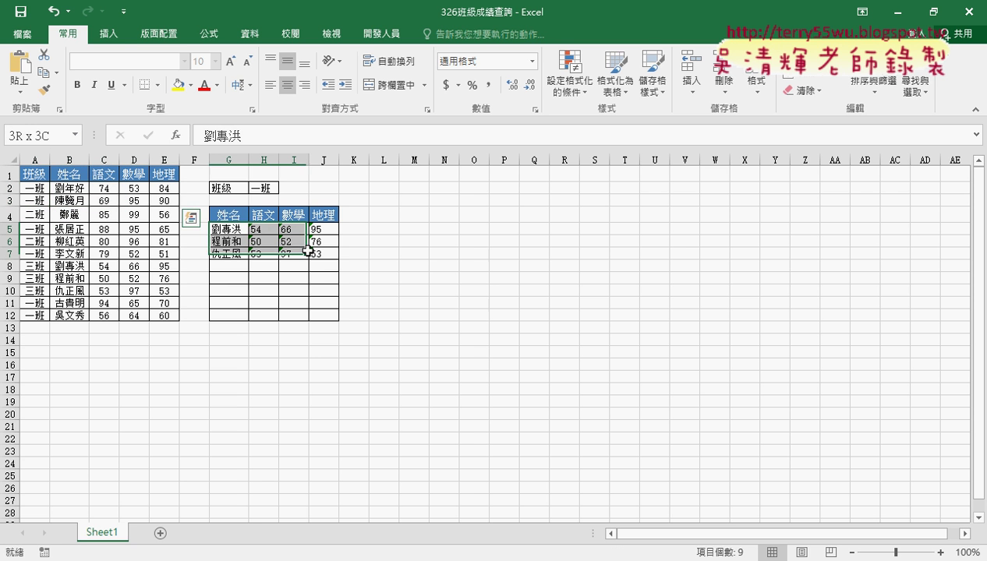
pyautogui.click(38, 215)
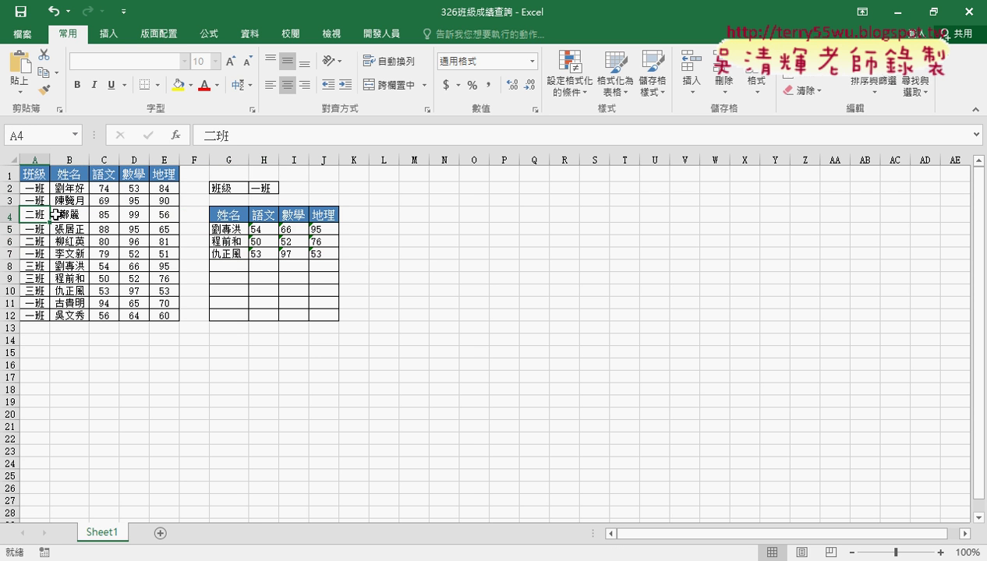
pyautogui.click(78, 215)
# Clear the sample results in G5:J7 and bring up the H2 class list.
pyautogui.moveTo(225, 228); pyautogui.dragTo(325, 256)
pyautogui.press('Delete')
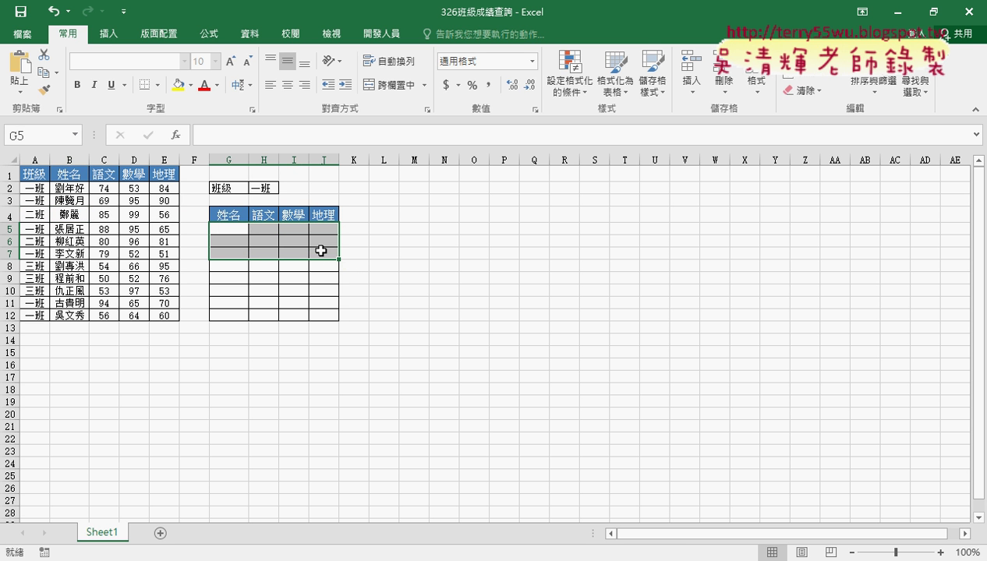
pyautogui.click(266, 189)
pyautogui.click(286, 188)
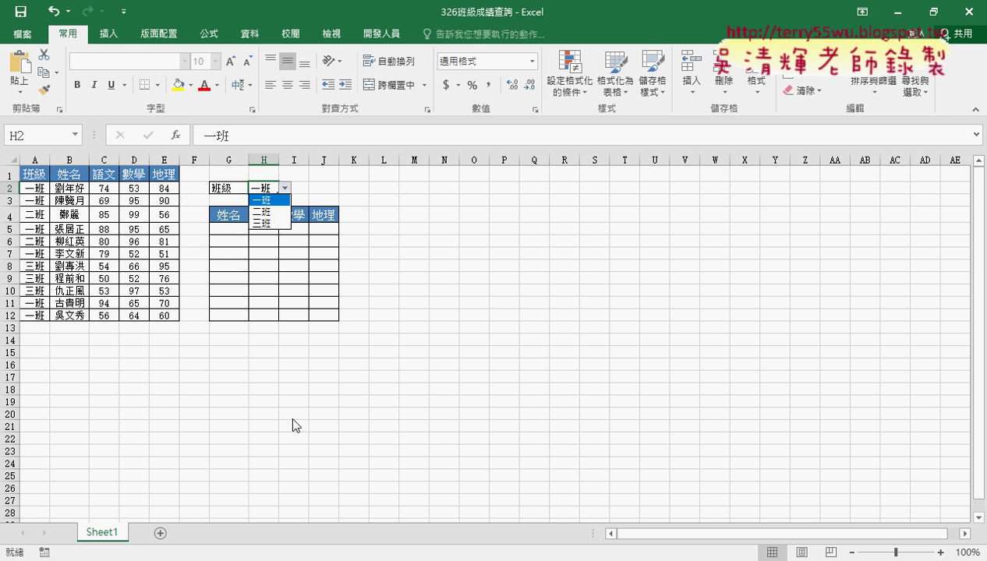
# Switch from the 325人事資料分欄 notes to the 326班級成績查詢.docx notes via Google Drive.
pyautogui.moveTo(246, 560)
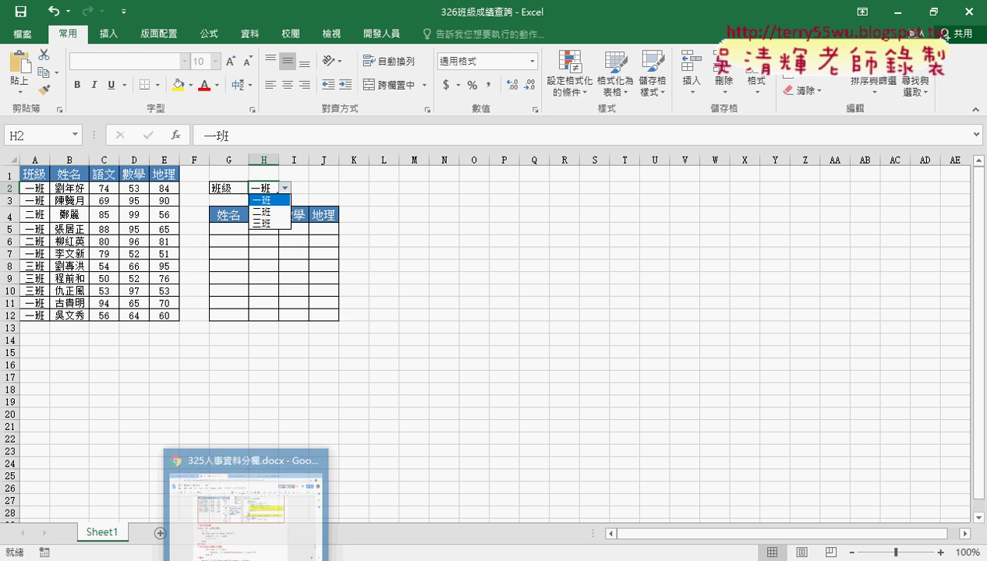
pyautogui.click(246, 499)
pyautogui.click(109, 13)
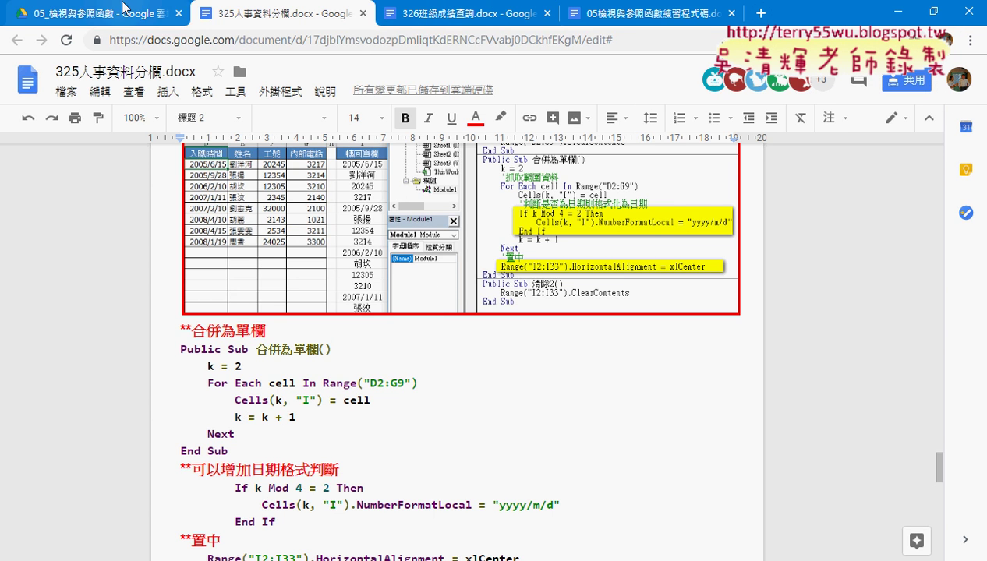
pyautogui.click(277, 387)
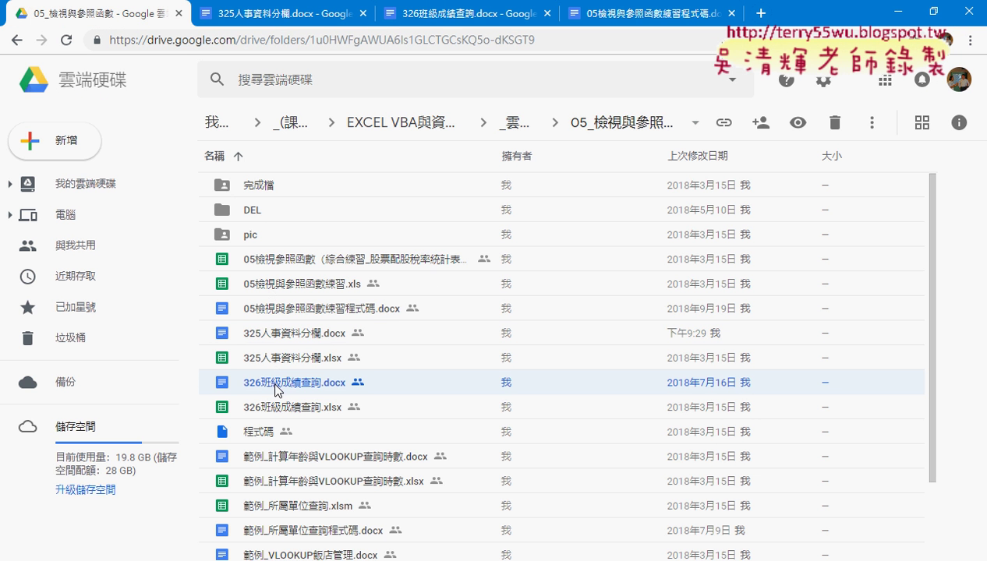
pyautogui.click(444, 15)
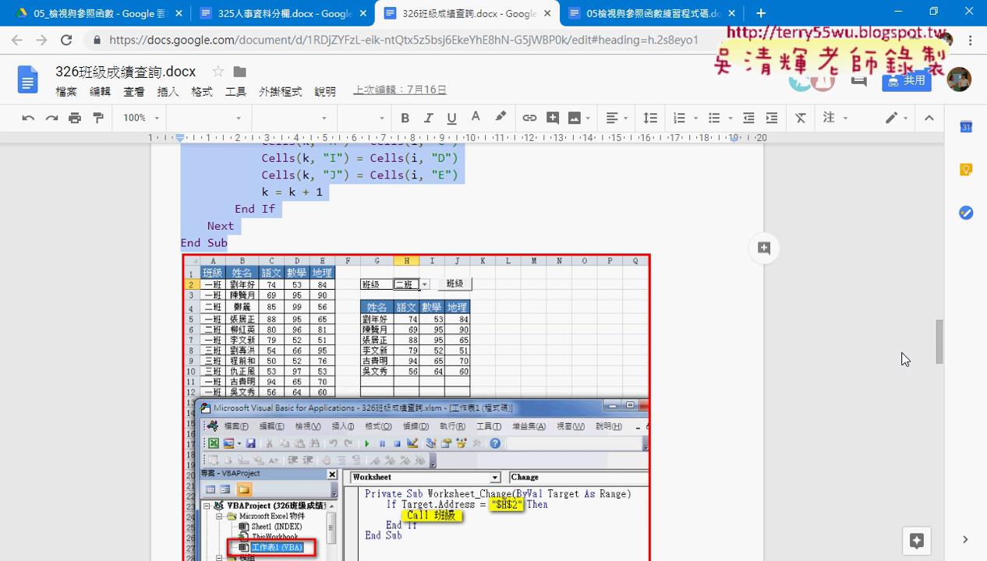
# Highlight the SMALL array formula and its explanation paragraph.
pyautogui.moveTo(941, 343); pyautogui.dragTo(941, 177)
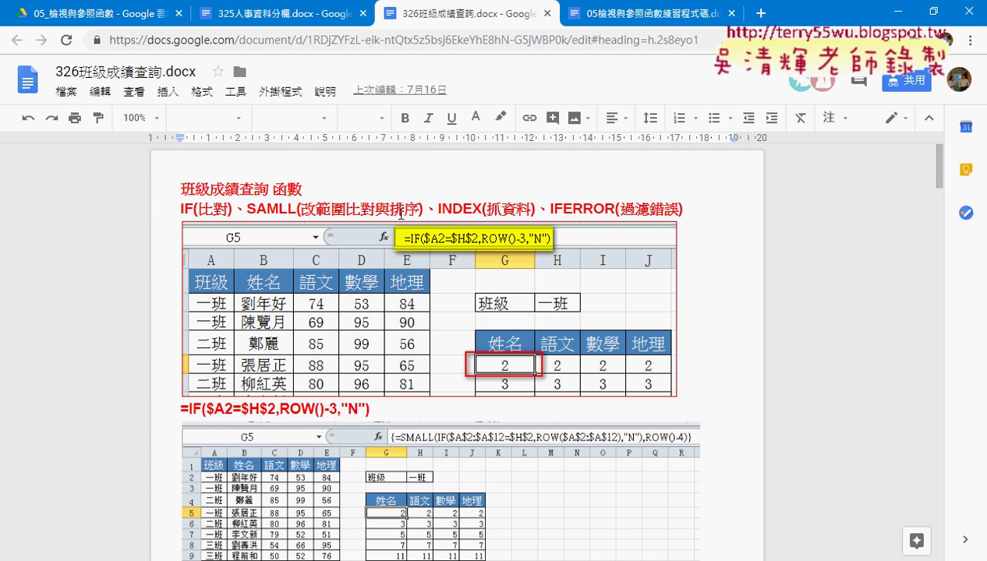
pyautogui.click(184, 206)
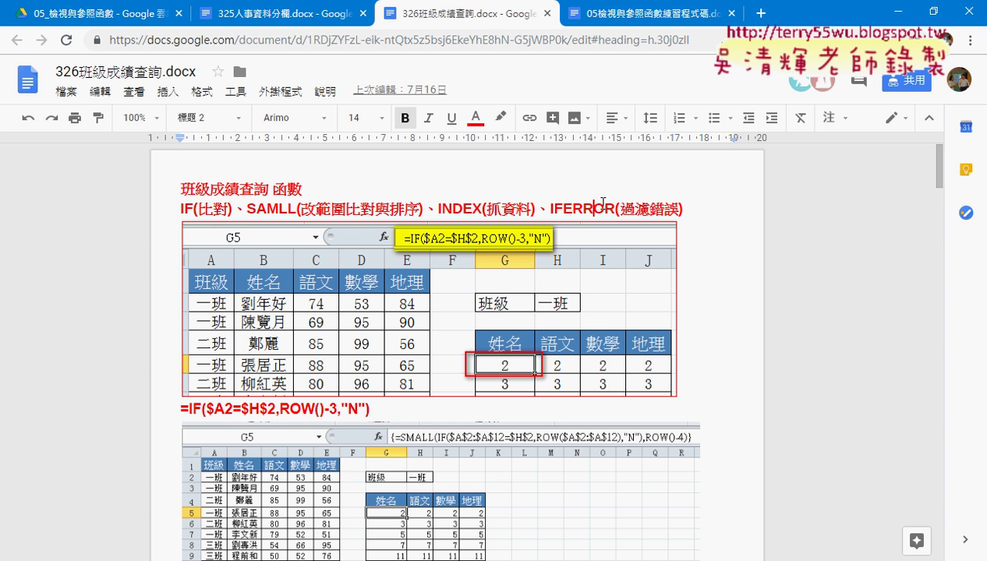
pyautogui.scroll(-3, 419, 399)
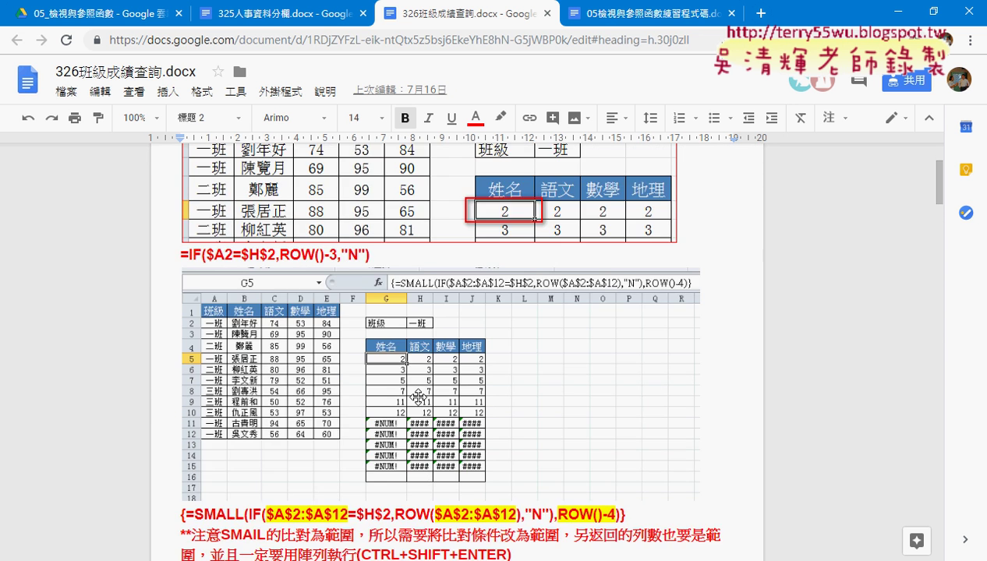
pyautogui.click(192, 438)
pyautogui.moveTo(192, 438); pyautogui.dragTo(186, 438)
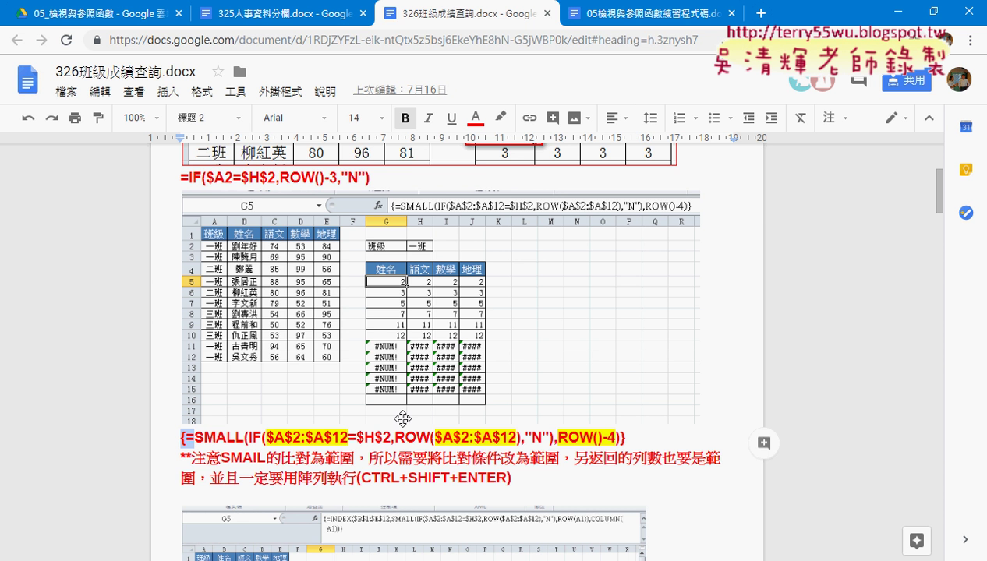
pyautogui.scroll(-3, 452, 421)
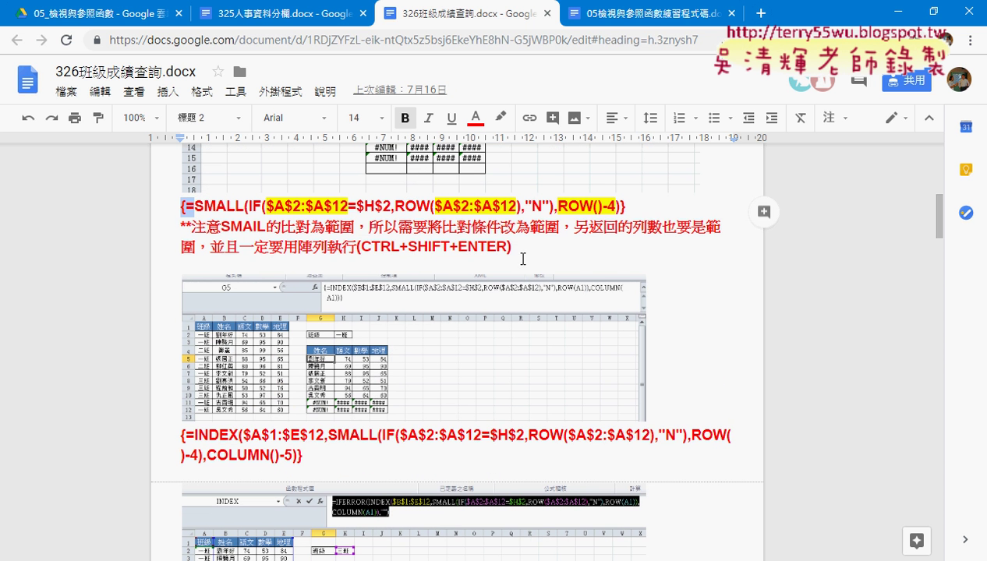
pyautogui.moveTo(523, 259); pyautogui.dragTo(181, 205)
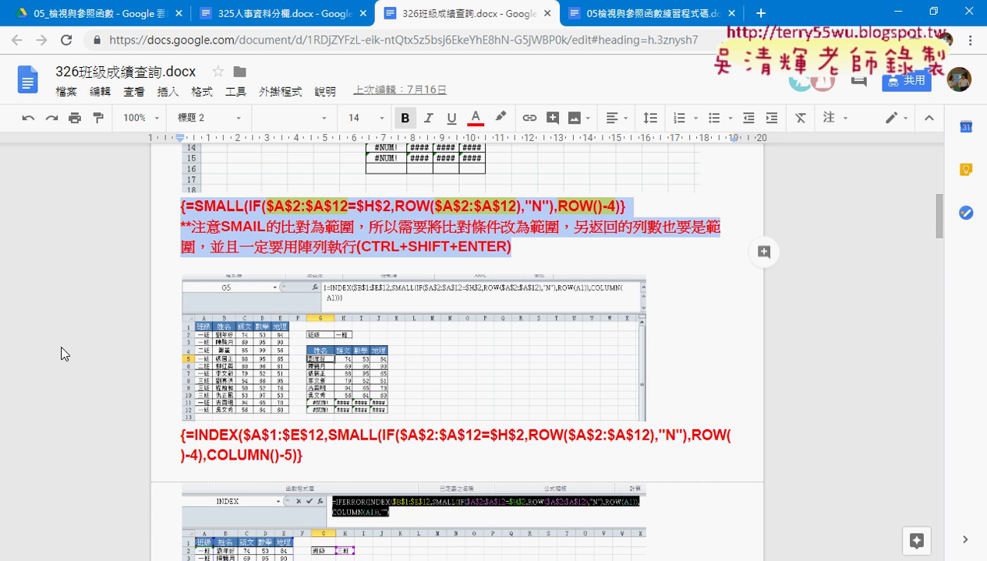
# Scroll down to the VBA code and back up to the IFERROR/INDEX formula.
pyautogui.scroll(-3, 49, 445)
pyautogui.scroll(-3, 48, 446)
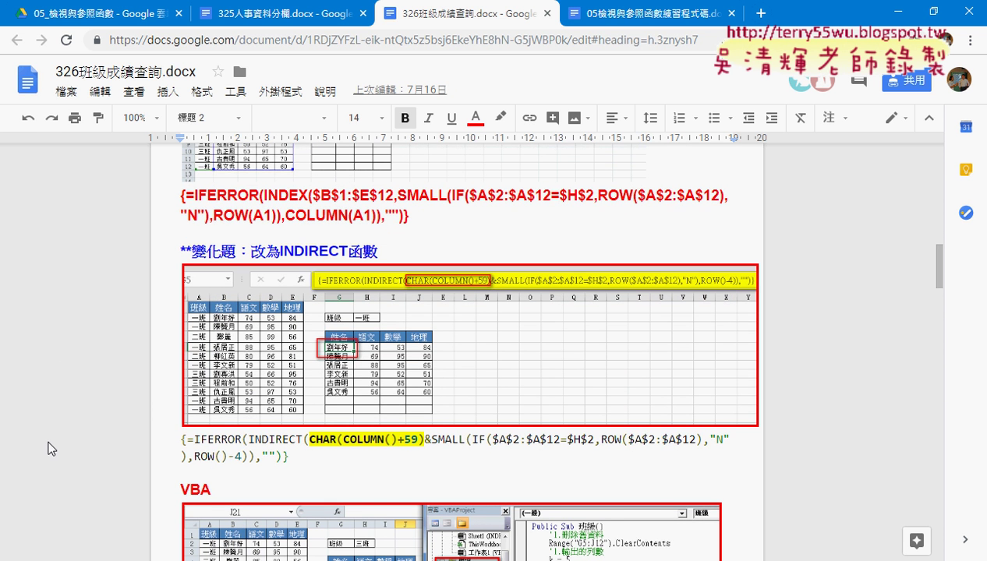
pyautogui.scroll(-3, 48, 449)
pyautogui.scroll(-2, 56, 449)
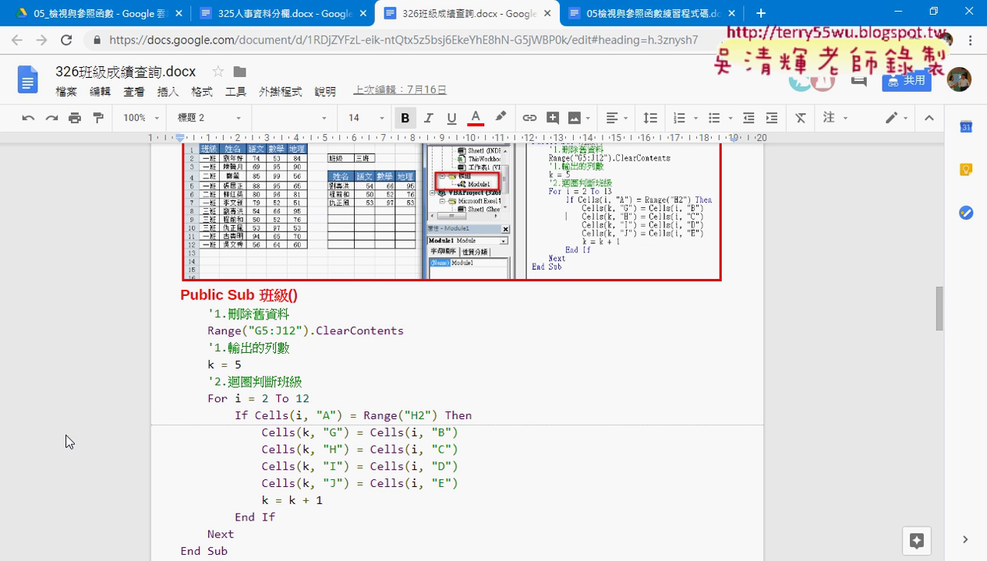
pyautogui.scroll(2, 65, 429)
pyautogui.scroll(3, 65, 427)
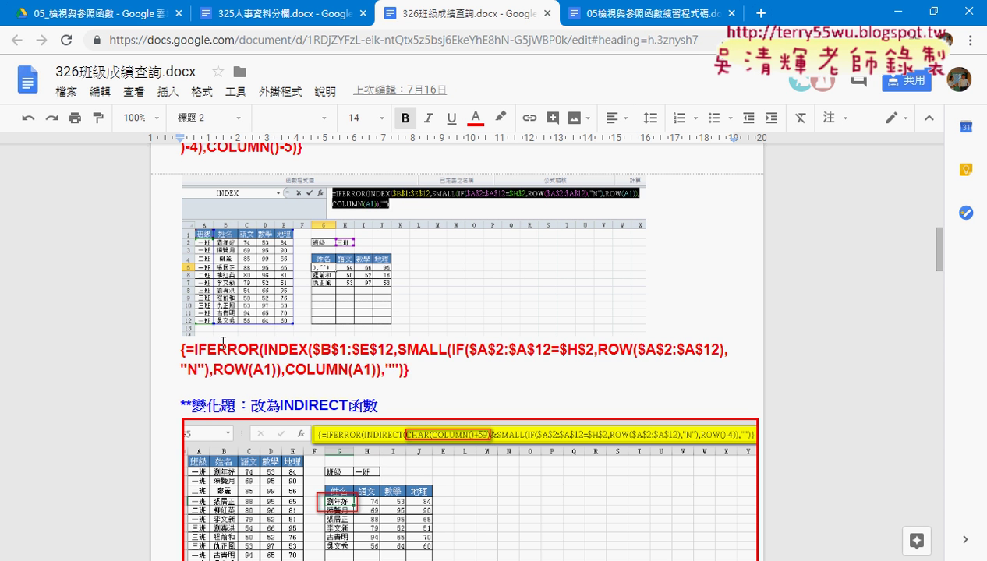
# Highlight the IFERROR/INDEX formula paragraph, then scroll up to the {=SMALL(IF(…))} formula.
pyautogui.moveTo(413, 372); pyautogui.dragTo(167, 343)
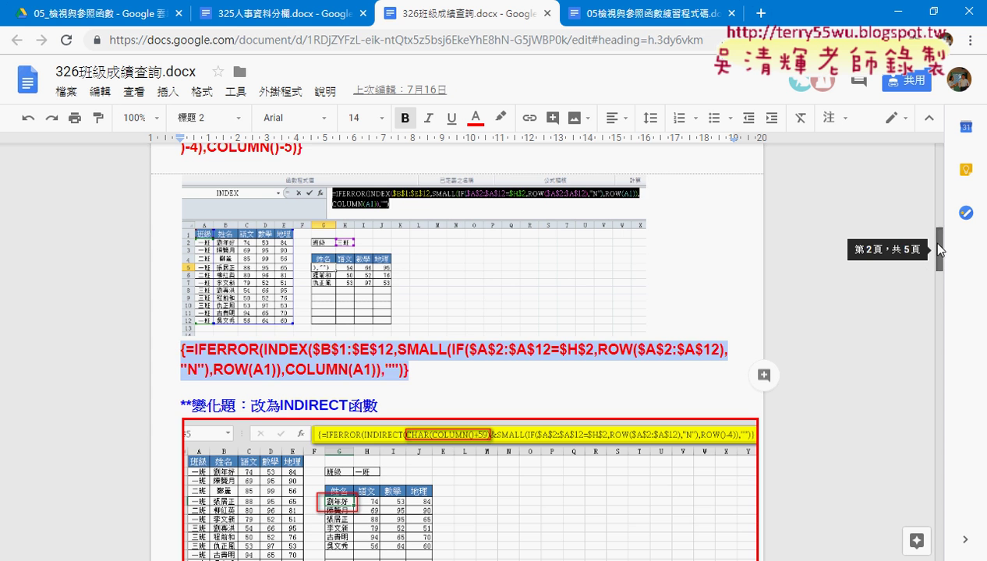
pyautogui.moveTo(935, 243)
pyautogui.mouseDown()
pyautogui.moveTo(930, 161)
pyautogui.moveTo(924, 216)
pyautogui.mouseUp()
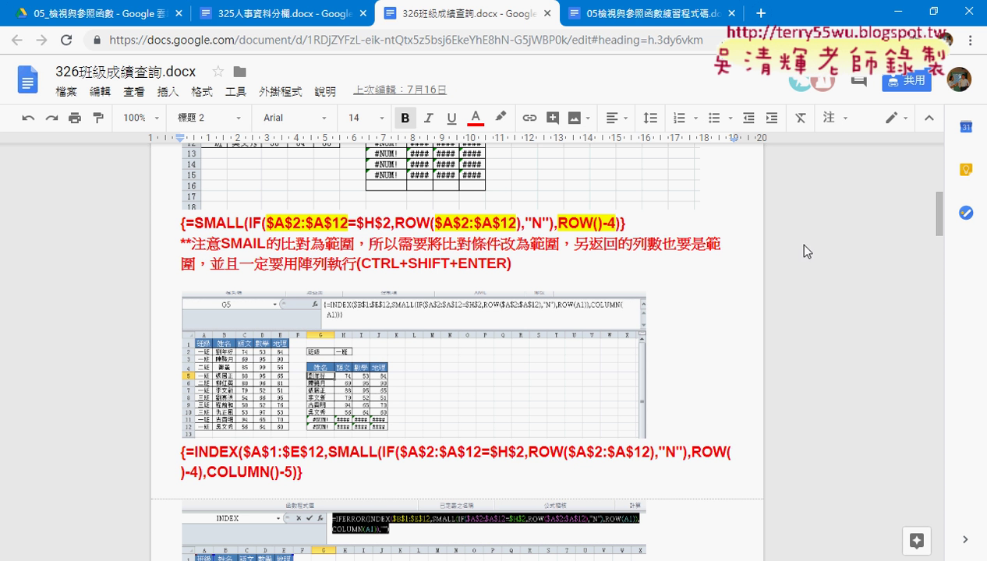
# Highlight Public Sub 班級()'s For i = 2 To 12, If-column-A-equals-H2, and k = k + 1 lines.
pyautogui.moveTo(941, 215); pyautogui.dragTo(947, 315)
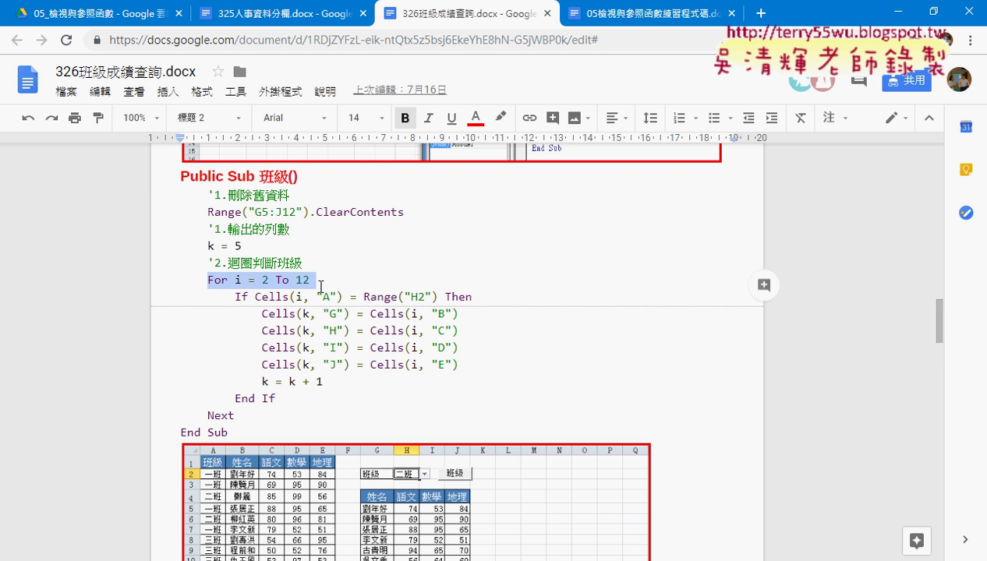
pyautogui.moveTo(208, 280); pyautogui.dragTo(315, 280)
pyautogui.moveTo(234, 297); pyautogui.dragTo(513, 301)
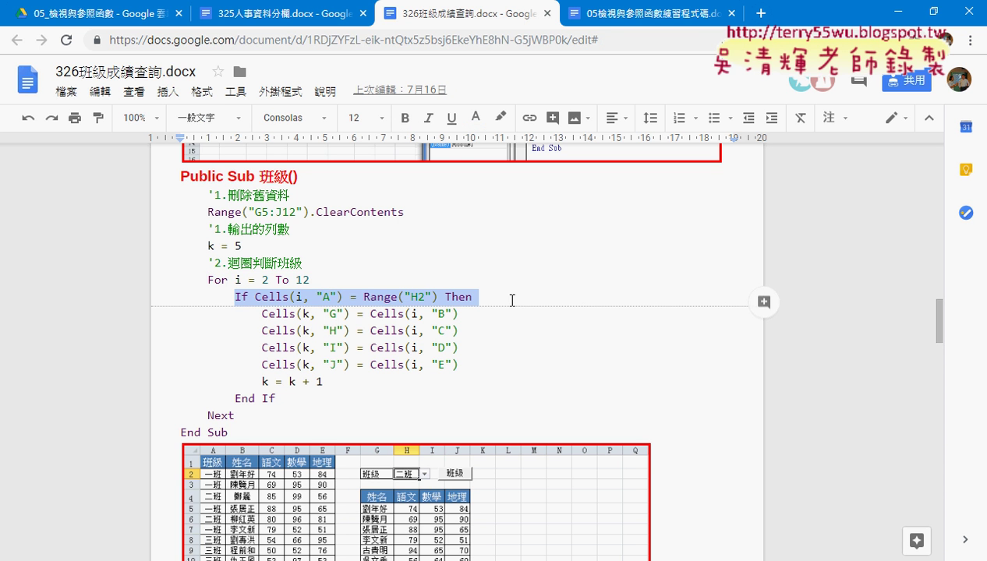
pyautogui.click(242, 246)
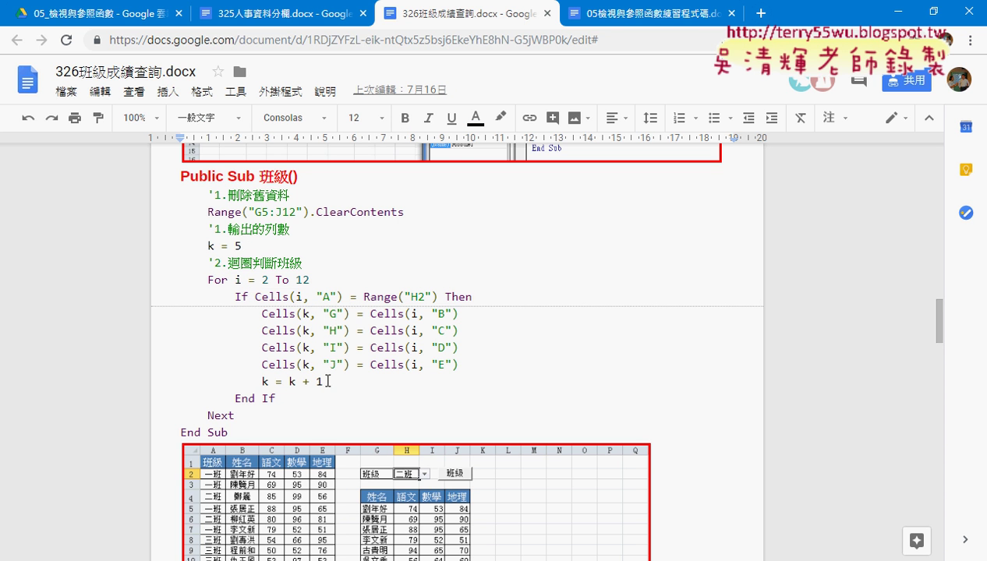
pyautogui.moveTo(327, 381); pyautogui.dragTo(260, 381)
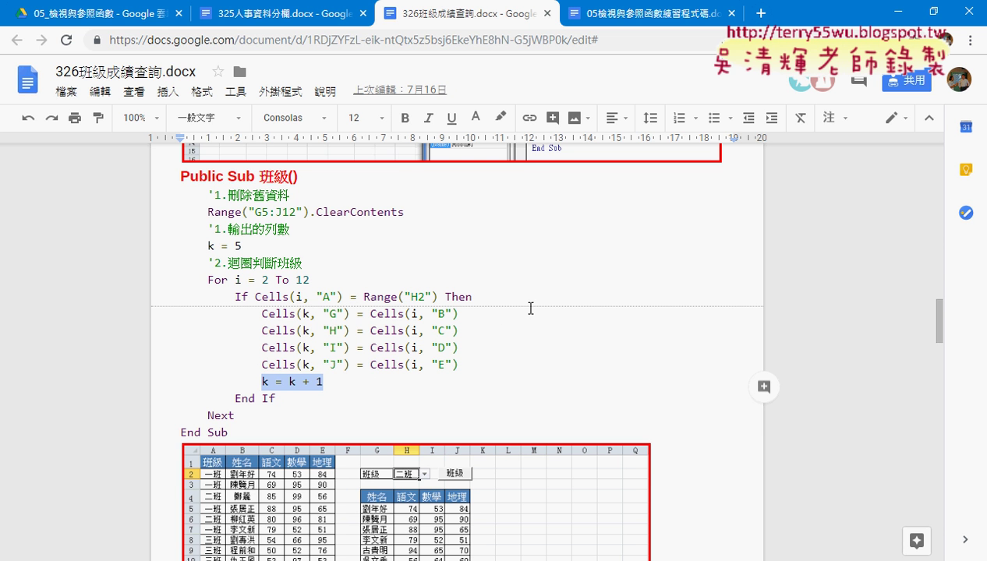
# Bring the 326班級成績查詢 workbook forward and select the class cell H2.
pyautogui.click(895, 15)
pyautogui.click(384, 229)
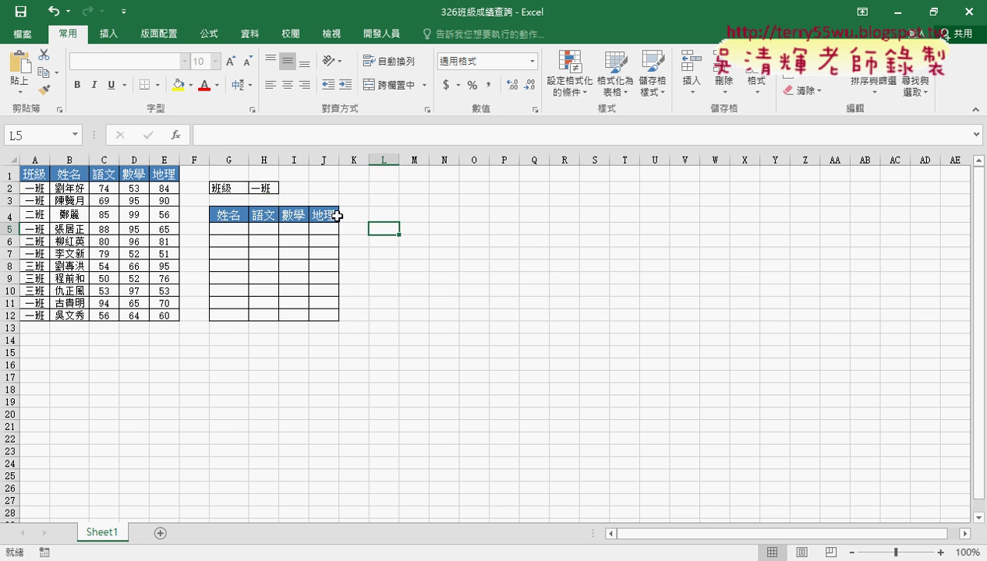
pyautogui.click(264, 189)
# Open the Visual Basic editor and add an empty Module1 to the 326班級成績查詢 project.
pyautogui.click(381, 34)
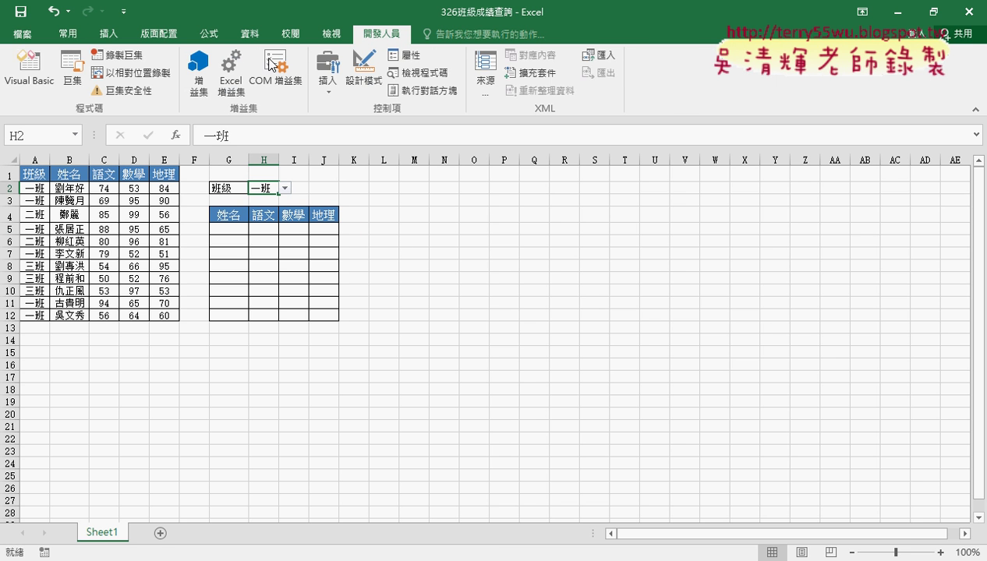
pyautogui.click(29, 64)
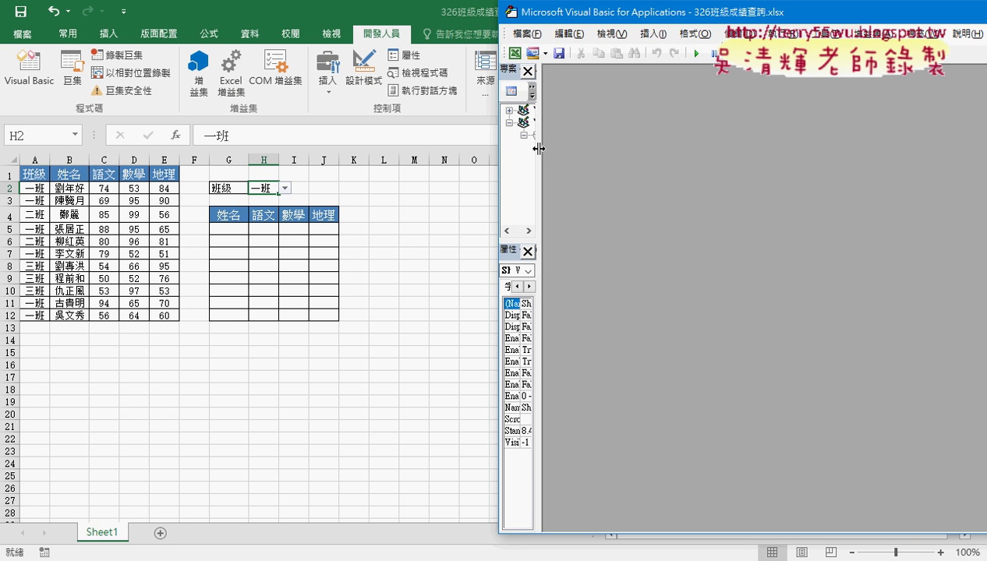
pyautogui.moveTo(538, 148); pyautogui.dragTo(652, 150)
pyautogui.rightClick(586, 159)
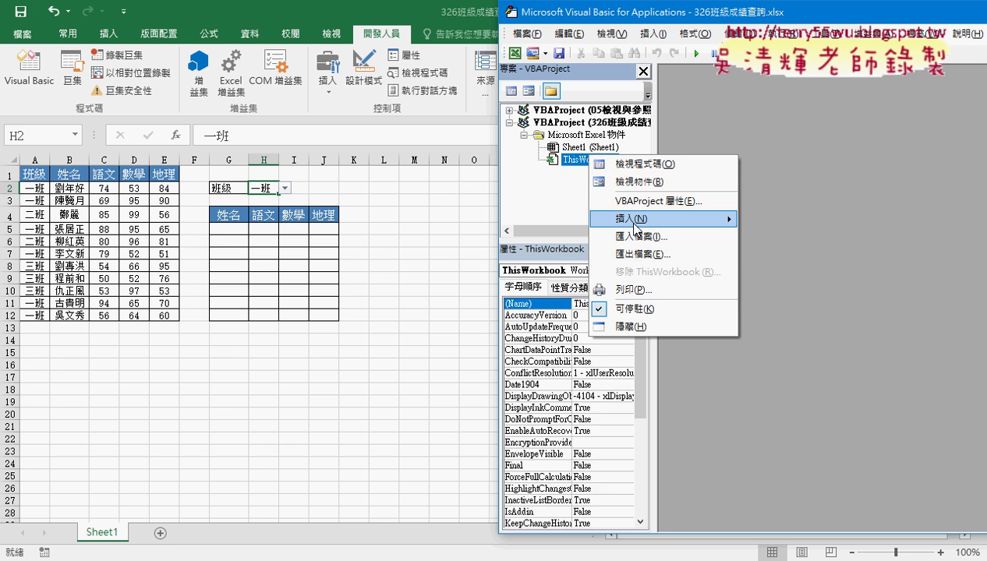
pyautogui.moveTo(637, 229)
pyautogui.click(775, 239)
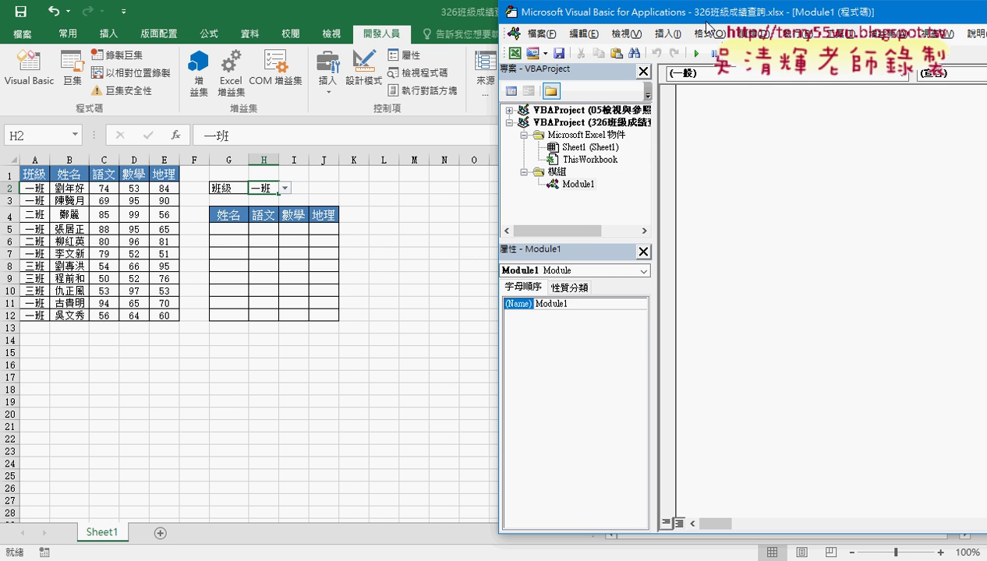
pyautogui.moveTo(706, 23); pyautogui.dragTo(555, 35)
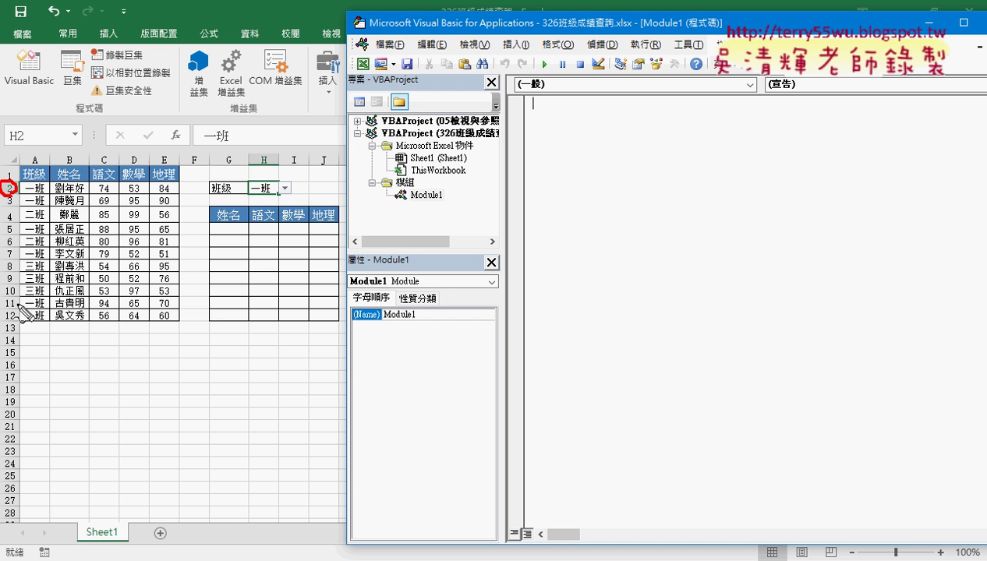
pyautogui.moveTo(14, 308); pyautogui.dragTo(12, 322)
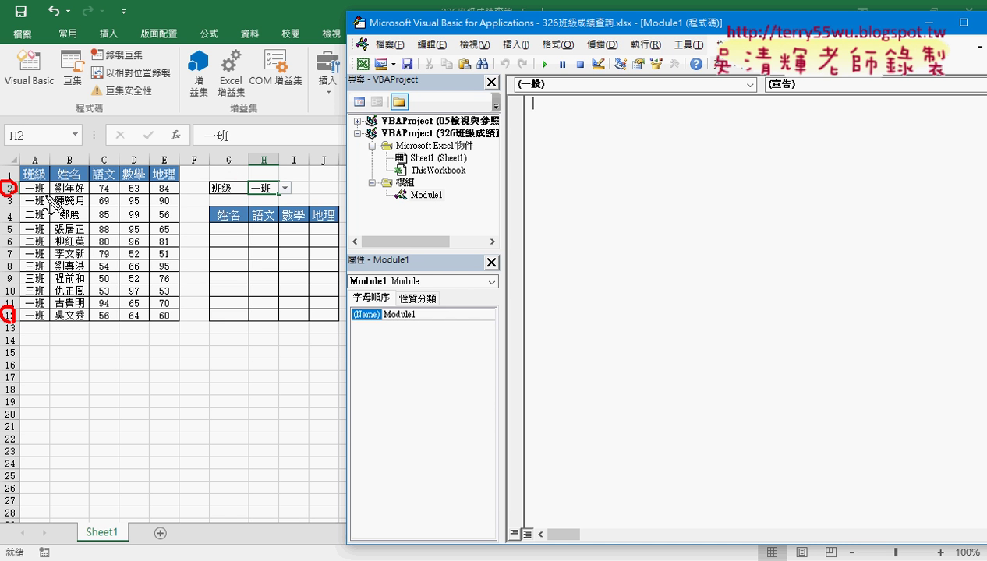
pyautogui.moveTo(49, 195)
pyautogui.mouseDown()
pyautogui.moveTo(25, 192)
pyautogui.moveTo(51, 195)
pyautogui.mouseUp()
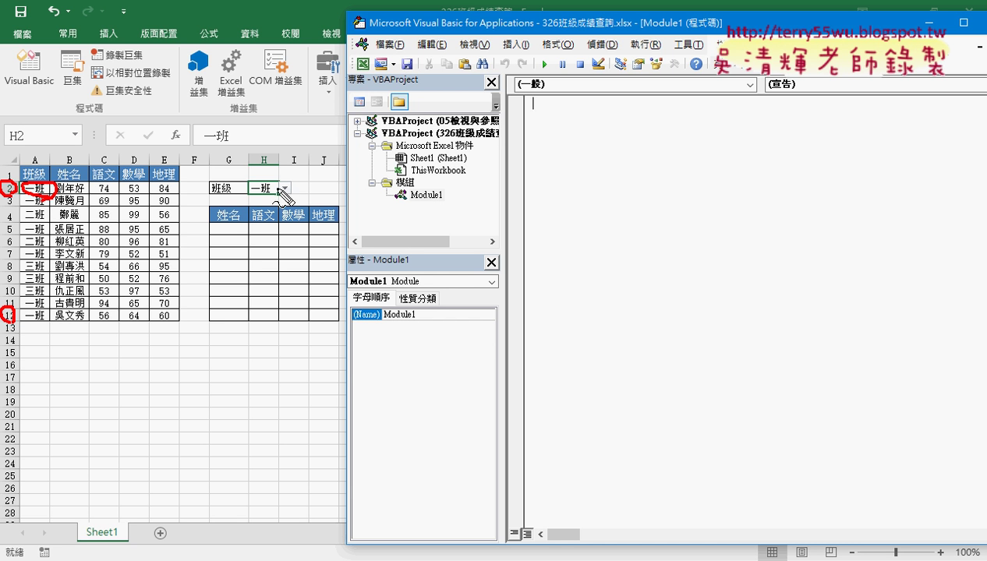
pyautogui.moveTo(278, 199)
pyautogui.mouseDown()
pyautogui.moveTo(284, 184)
pyautogui.moveTo(270, 202)
pyautogui.mouseUp()
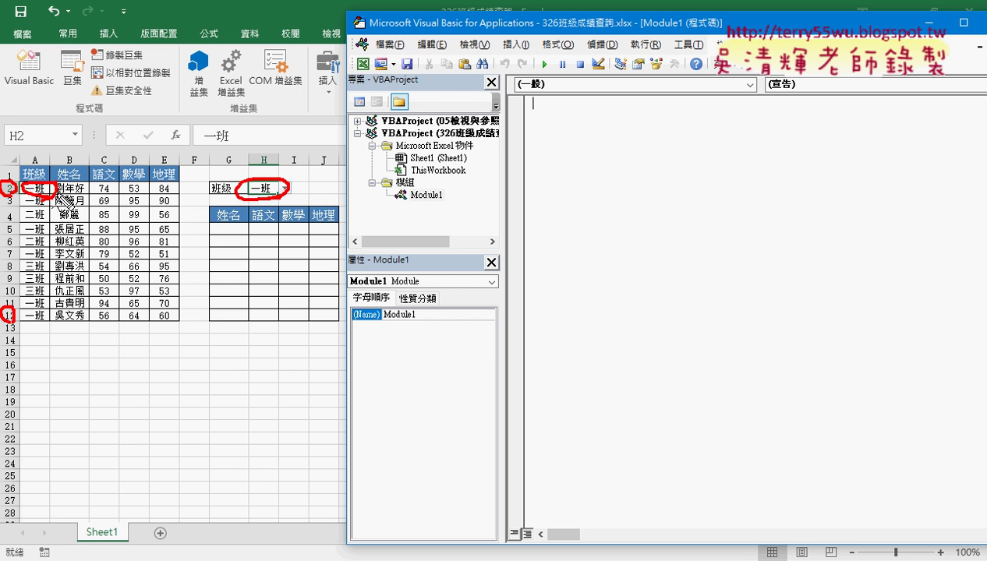
pyautogui.moveTo(69, 190); pyautogui.dragTo(99, 201)
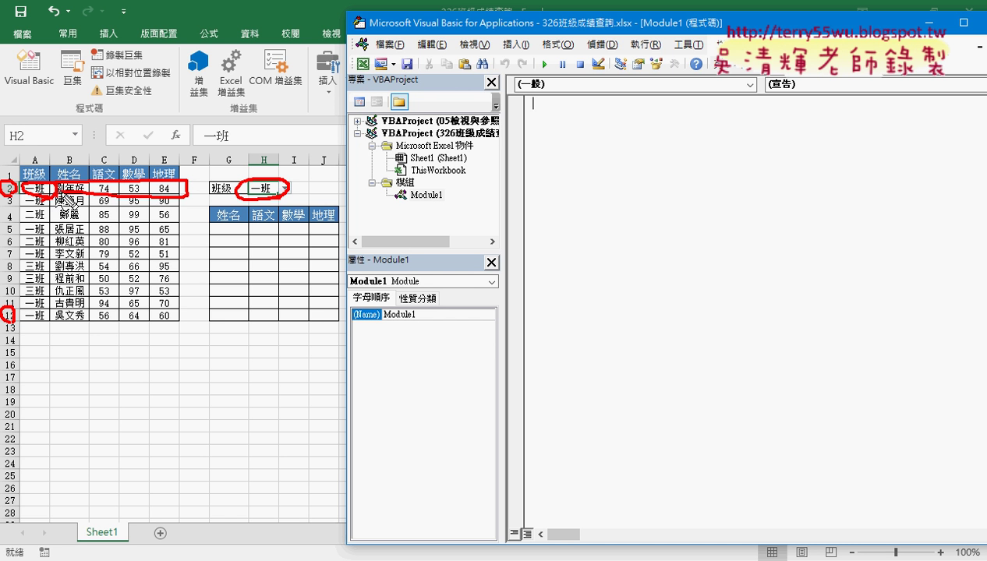
pyautogui.moveTo(181, 190)
pyautogui.mouseDown()
pyautogui.moveTo(200, 224)
pyautogui.moveTo(215, 227)
pyautogui.mouseUp()
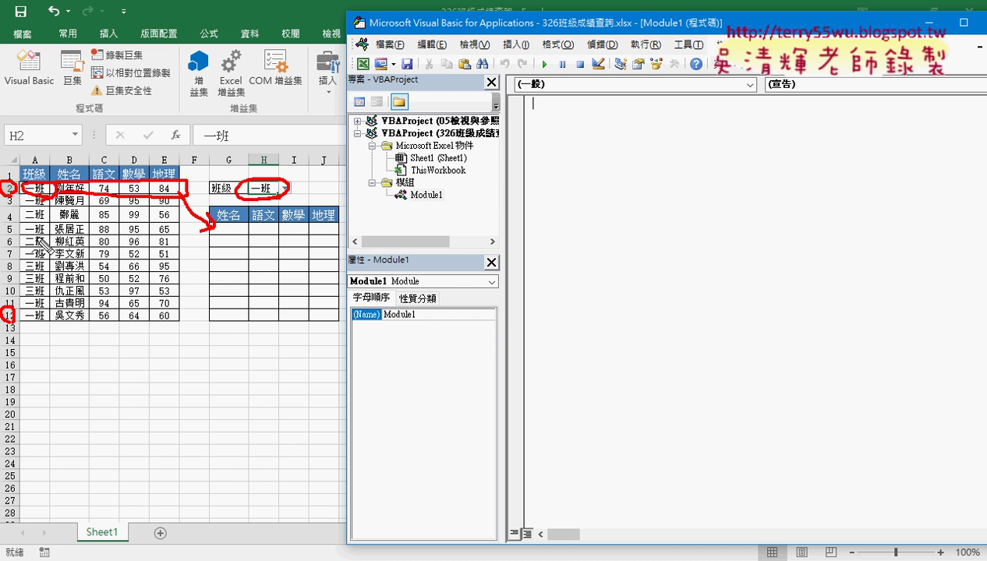
pyautogui.moveTo(15, 223); pyautogui.dragTo(10, 236)
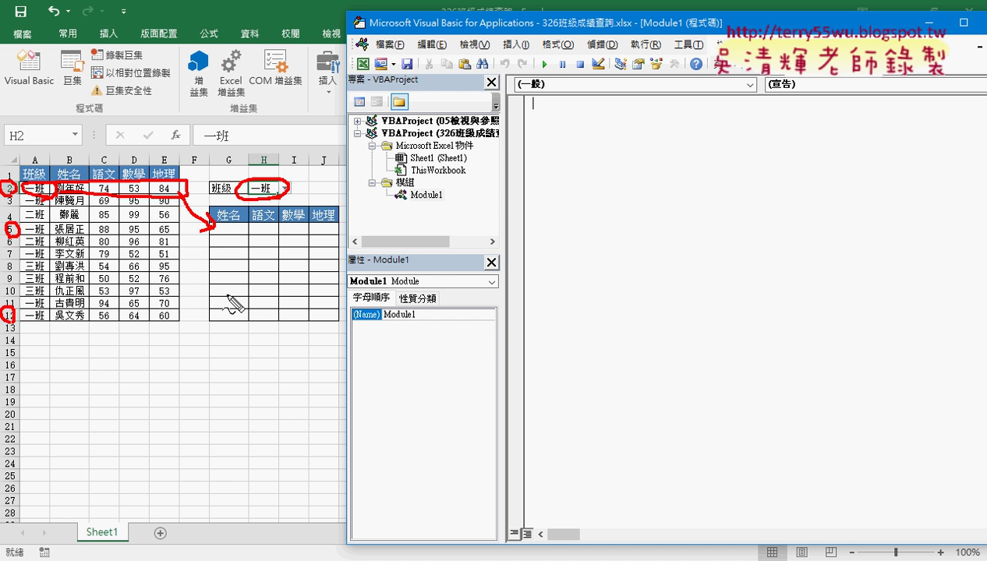
pyautogui.press('e')
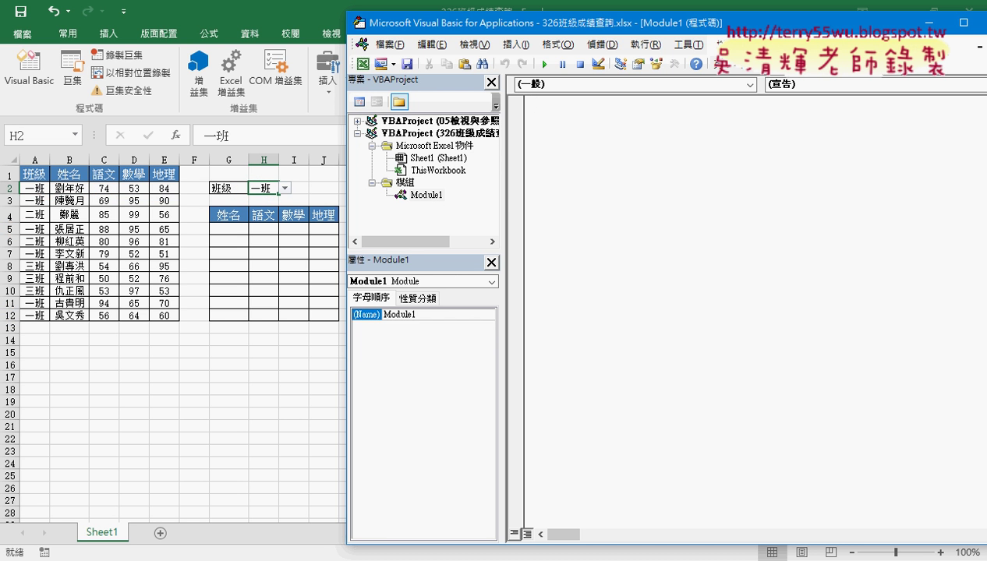
# Return to the Google Docs notes and scroll up to the =IF($A2=$H$2,ROW()-3,"N") and SMALL formula examples.
pyautogui.hotkey('alt', 'Tab')
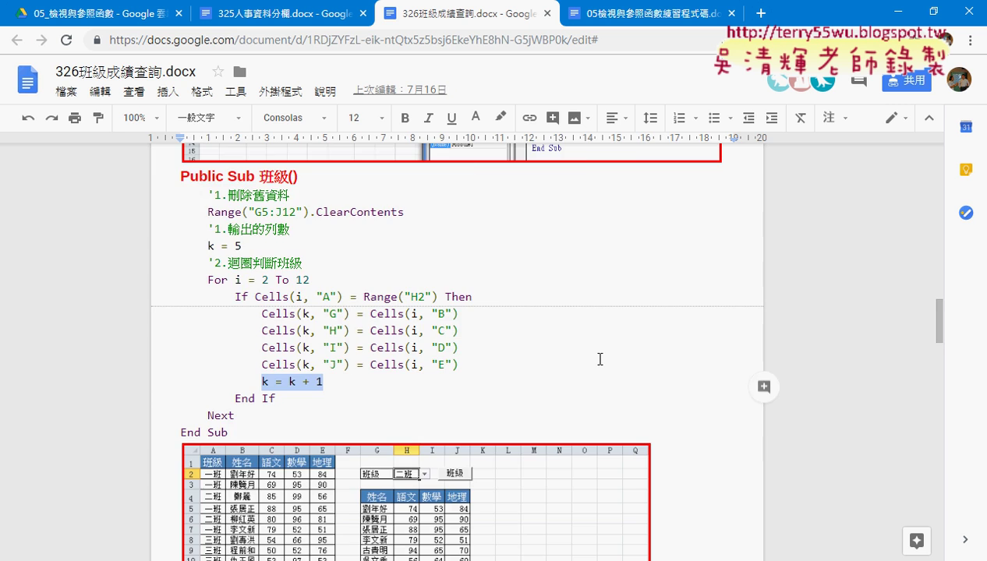
pyautogui.scroll(5, 600, 359)
pyautogui.scroll(2, 600, 360)
pyautogui.scroll(1, 599, 359)
pyautogui.scroll(3, 598, 358)
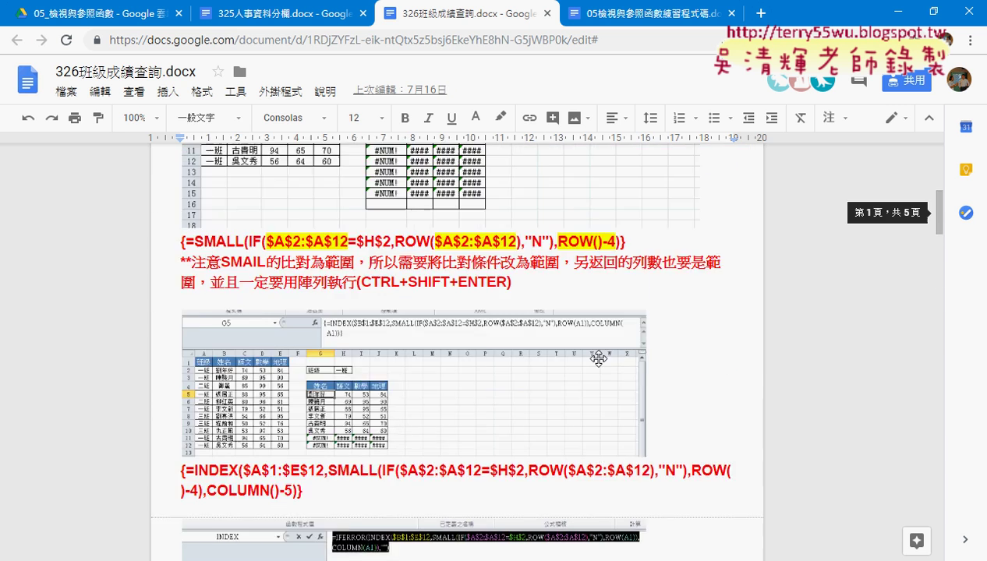
pyautogui.scroll(3, 598, 358)
pyautogui.scroll(1, 598, 357)
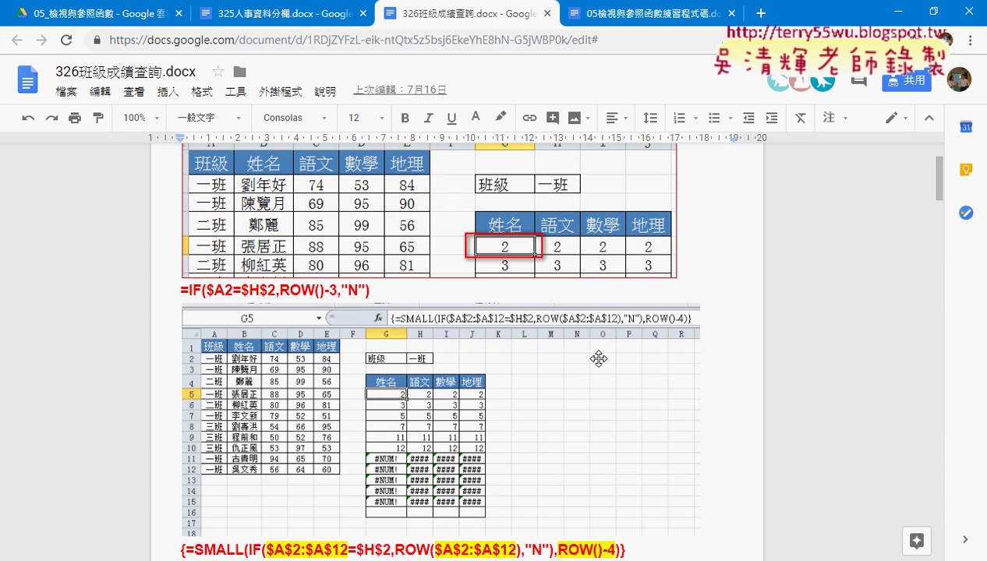